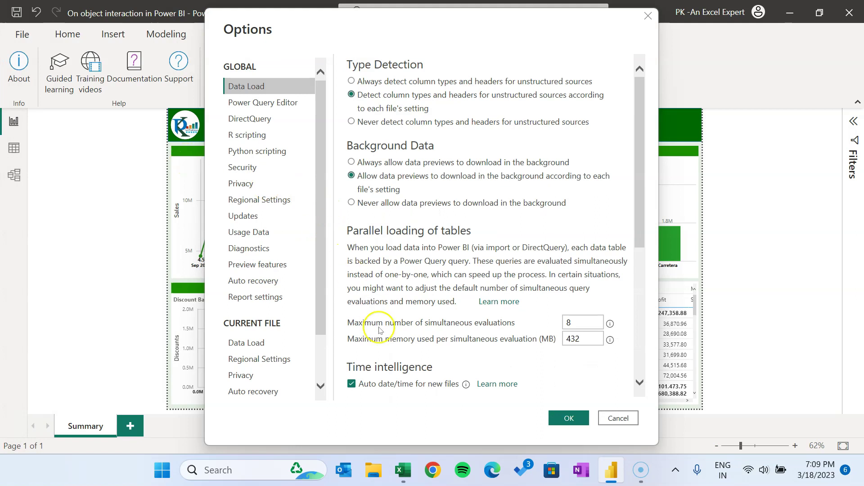
Check the global preview features to see whether On-object interaction is enabled, leaving the options unchanged
{"action": "left_click", "coordinate": [269, 268]}
{"action": "scroll", "coordinate": [492, 309], "scroll_direction": "down", "scroll_amount": 3}
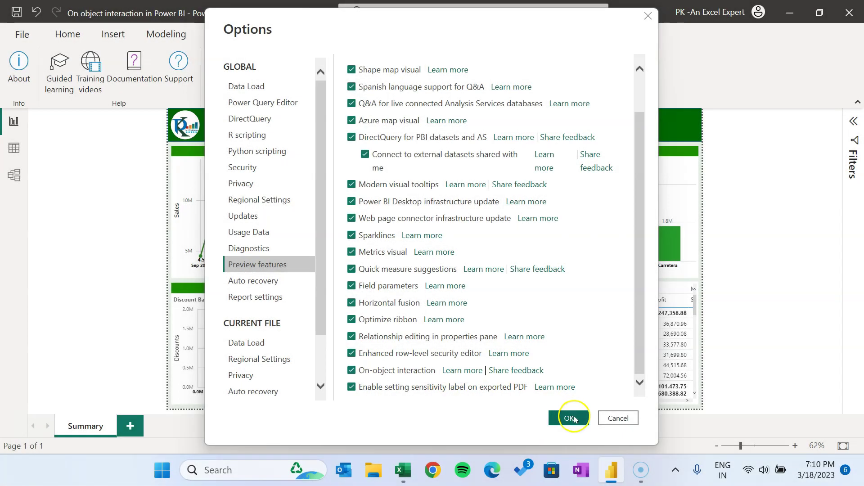
{"action": "left_click", "coordinate": [614, 418]}
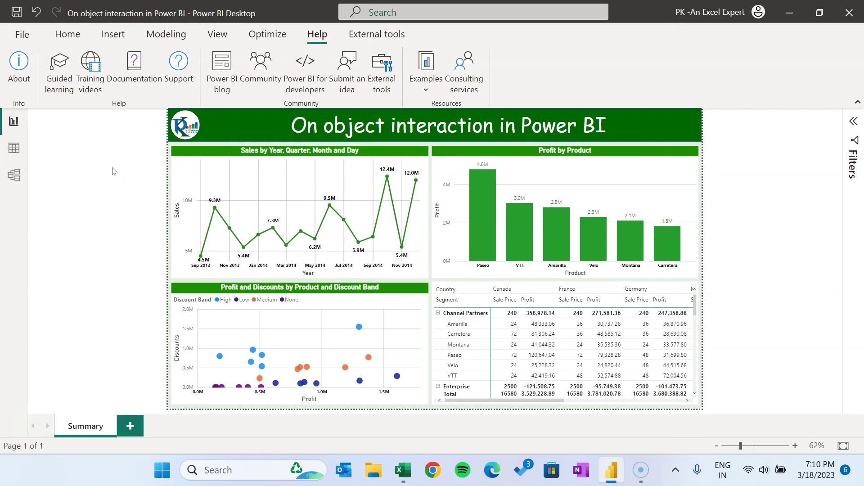
Add a new blank page to the report after the Summary page
{"action": "left_click", "coordinate": [69, 35]}
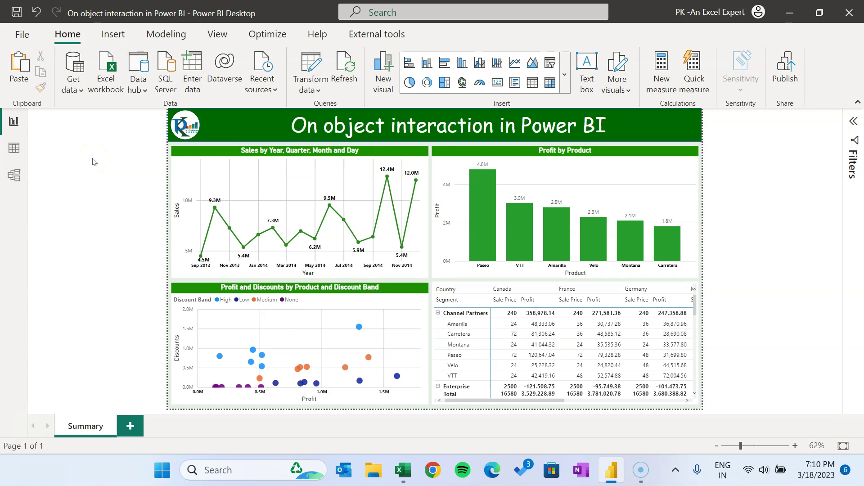
{"action": "left_click", "coordinate": [135, 430]}
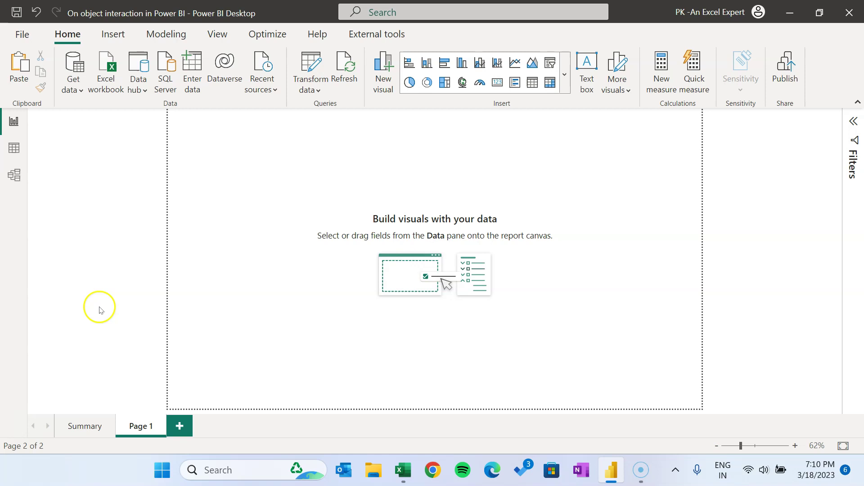
{"action": "left_click", "coordinate": [853, 121]}
{"action": "left_click", "coordinate": [854, 121]}
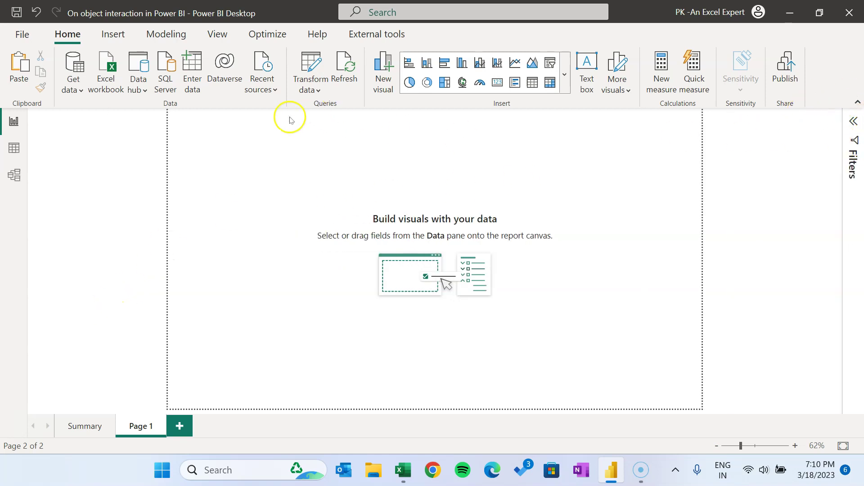
Show the Data pane and expand the financials table to list its fields
{"action": "left_click", "coordinate": [225, 33]}
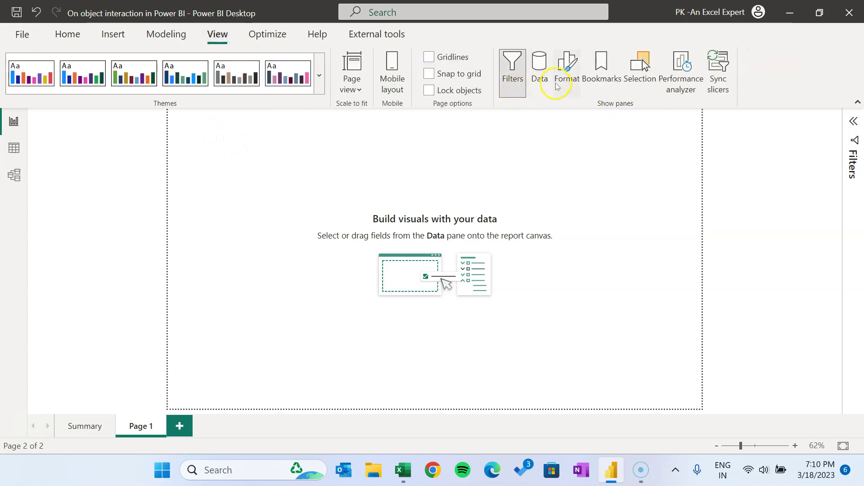
{"action": "left_click", "coordinate": [546, 91]}
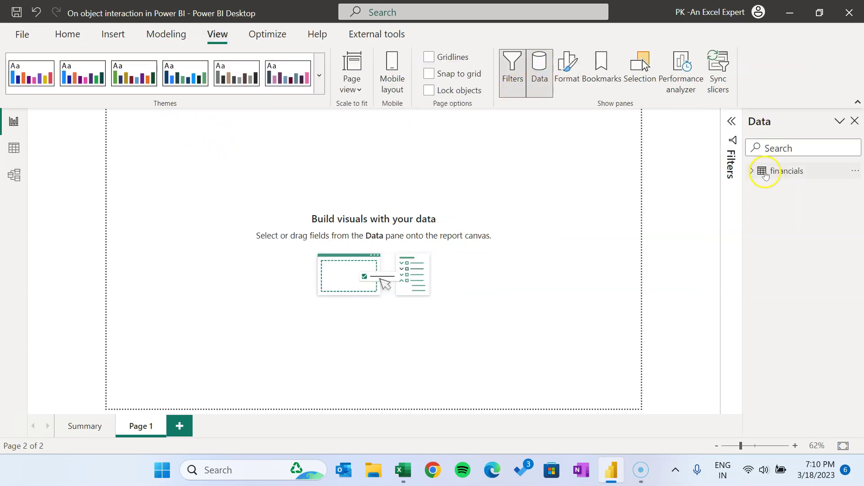
{"action": "left_click", "coordinate": [751, 171]}
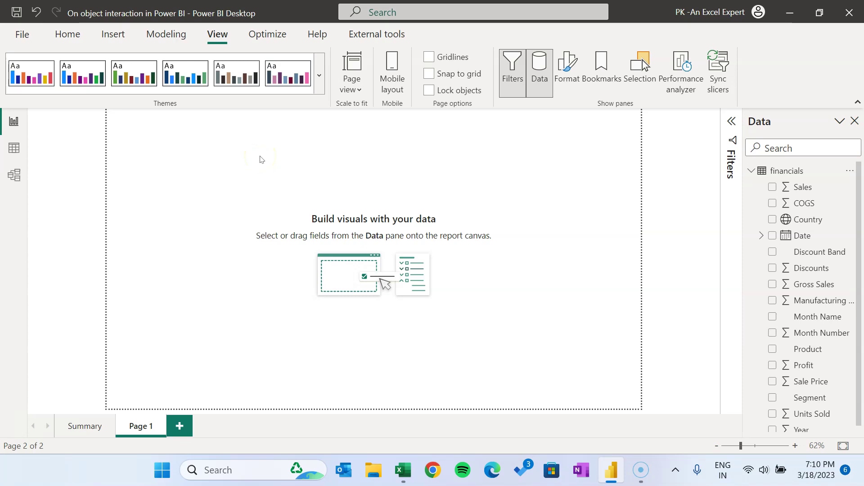
Insert an empty clustered bar chart on Page 1
{"action": "left_click", "coordinate": [68, 34]}
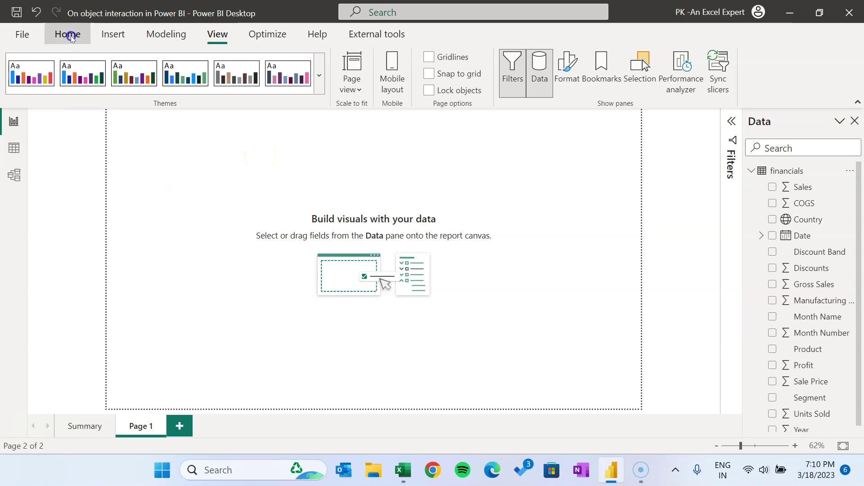
{"action": "left_click", "coordinate": [115, 35]}
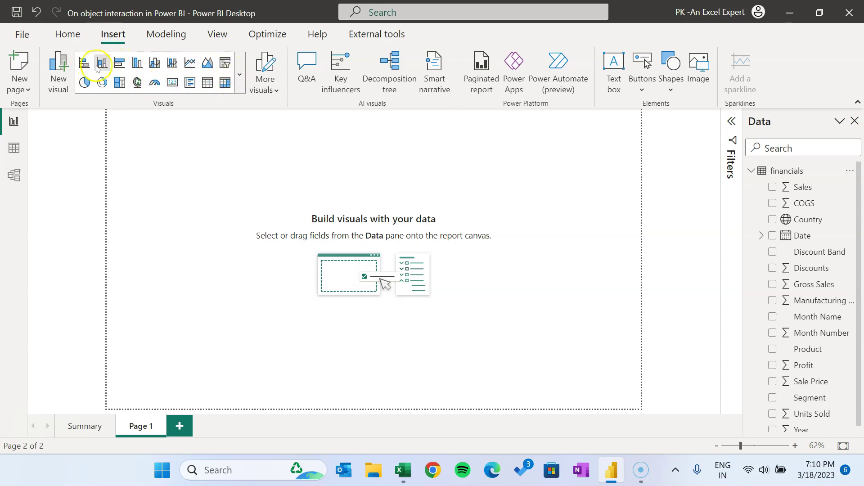
{"action": "left_click", "coordinate": [120, 66]}
{"action": "left_click", "coordinate": [157, 177]}
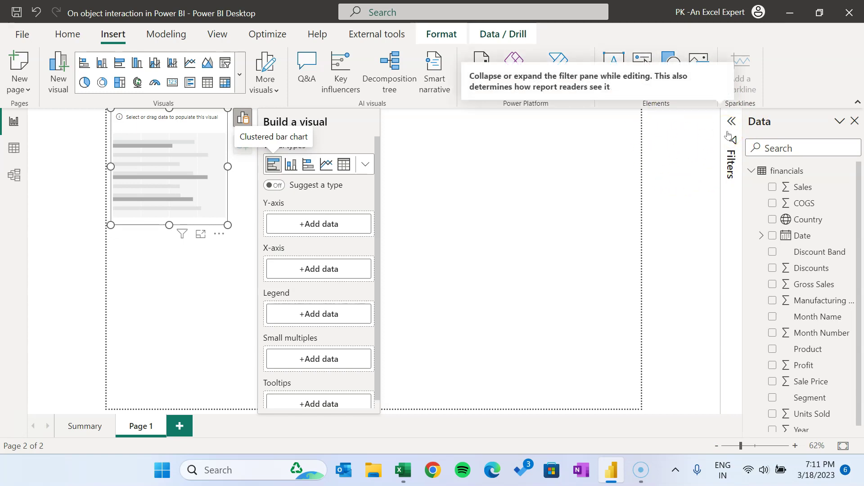
Browse the complete gallery of visual types available for insertion
{"action": "left_click", "coordinate": [113, 39]}
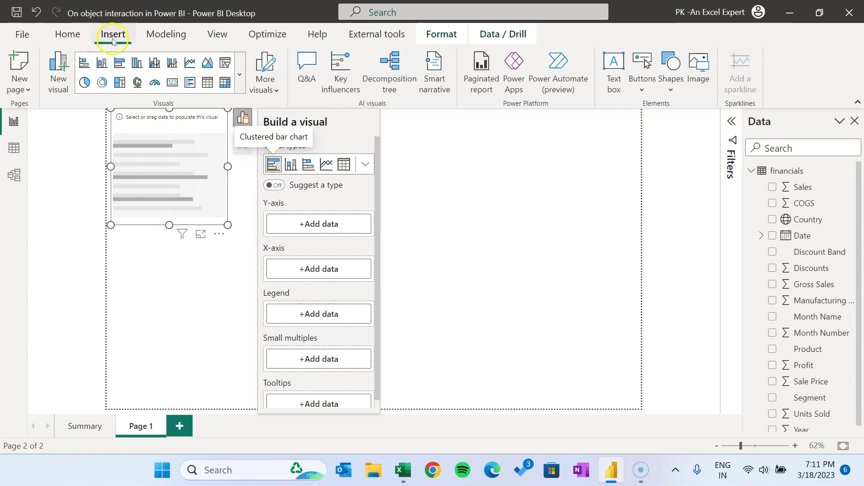
{"action": "left_click", "coordinate": [67, 33]}
{"action": "left_click", "coordinate": [114, 33]}
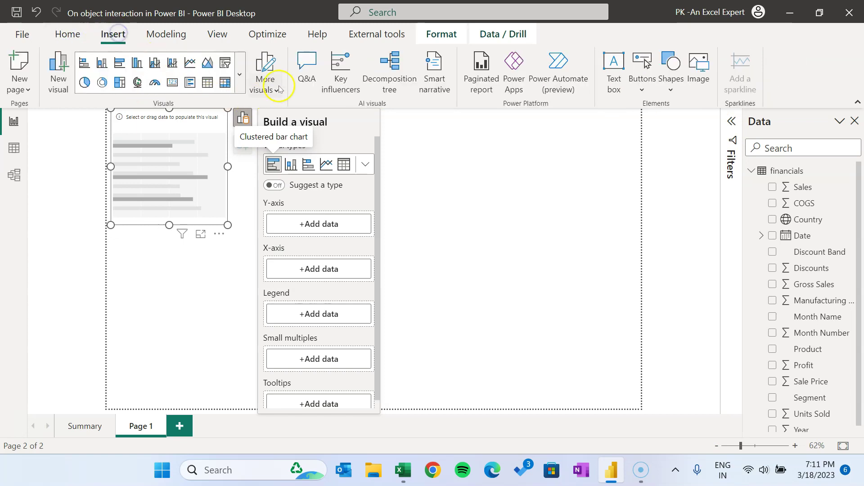
{"action": "left_click", "coordinate": [240, 75]}
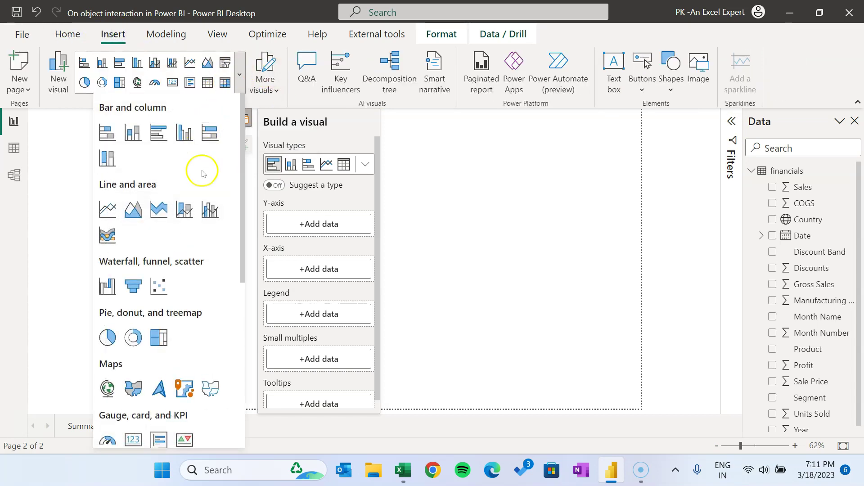
{"action": "scroll", "coordinate": [201, 275], "scroll_direction": "down", "scroll_amount": 5}
{"action": "scroll", "coordinate": [201, 279], "scroll_direction": "up", "scroll_amount": 5}
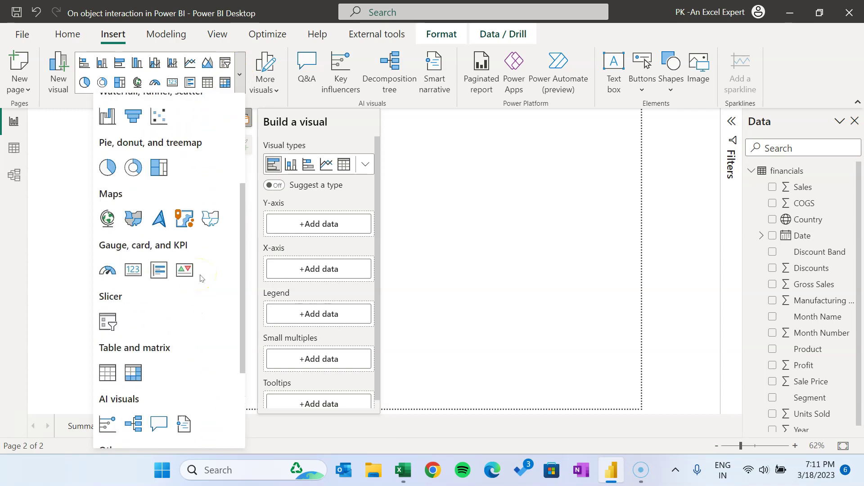
{"action": "left_click", "coordinate": [510, 147]}
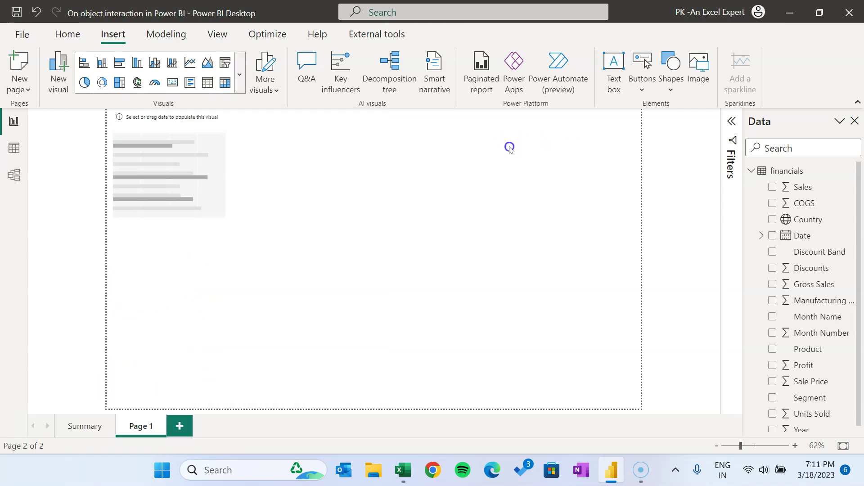
Delete the empty clustered bar chart from Page 1
{"action": "left_click", "coordinate": [219, 129]}
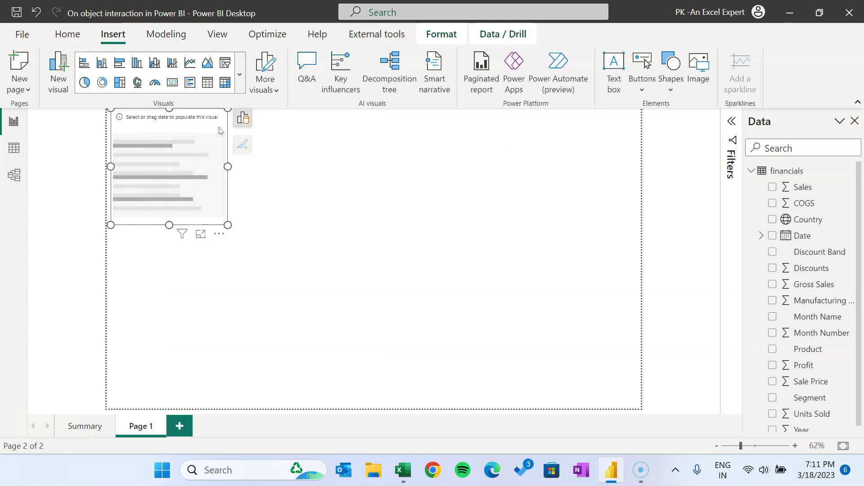
{"action": "left_click", "coordinate": [208, 128]}
{"action": "key", "text": "Delete"}
Add a blank new visual directly from the canvas and remove it again
{"action": "right_click", "coordinate": [197, 150]}
{"action": "left_click", "coordinate": [253, 166]}
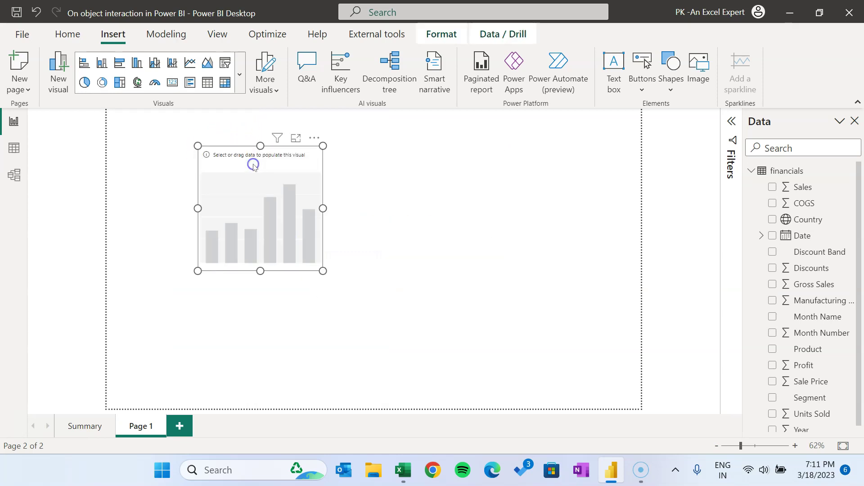
{"action": "left_click", "coordinate": [479, 173]}
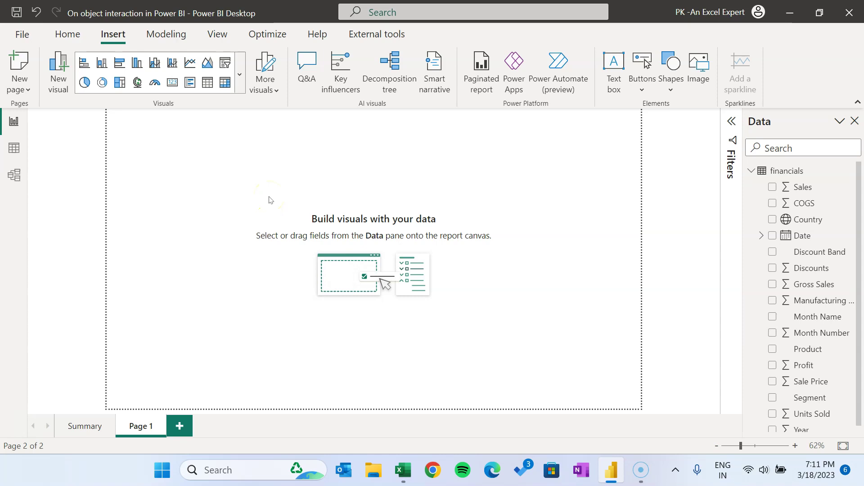
Create a visual on the canvas from the Sales field and add the Date field to it
{"action": "left_click_drag", "start_coordinate": [803, 187], "coordinate": [272, 170]}
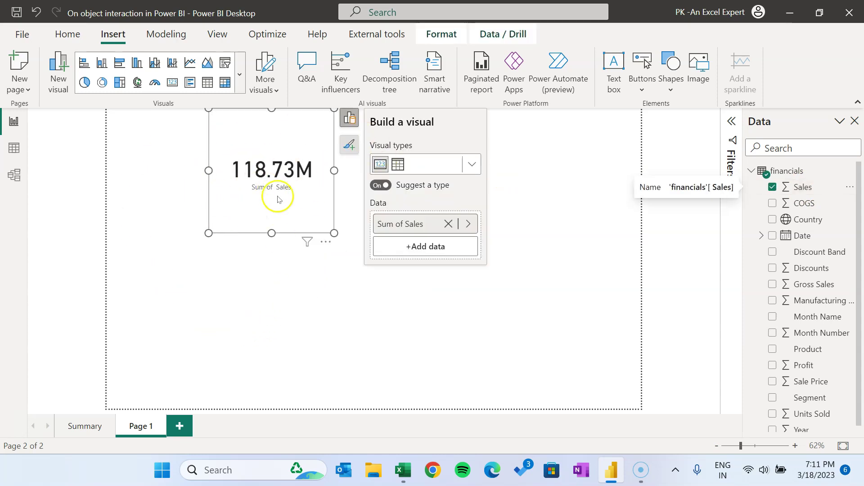
{"action": "left_click", "coordinate": [418, 247]}
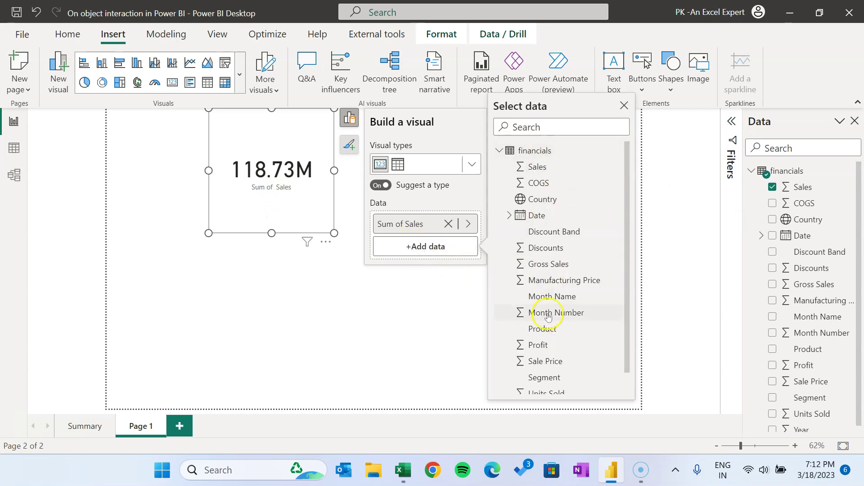
{"action": "left_click", "coordinate": [264, 201]}
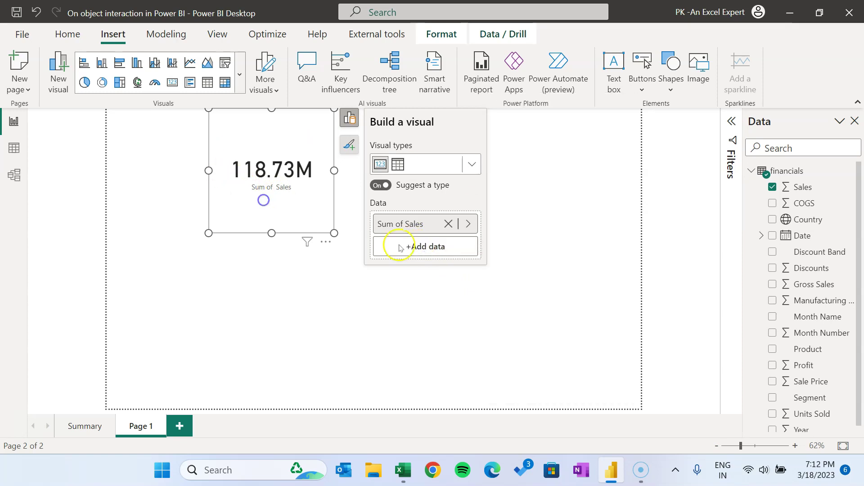
{"action": "left_click_drag", "start_coordinate": [802, 240], "coordinate": [271, 183]}
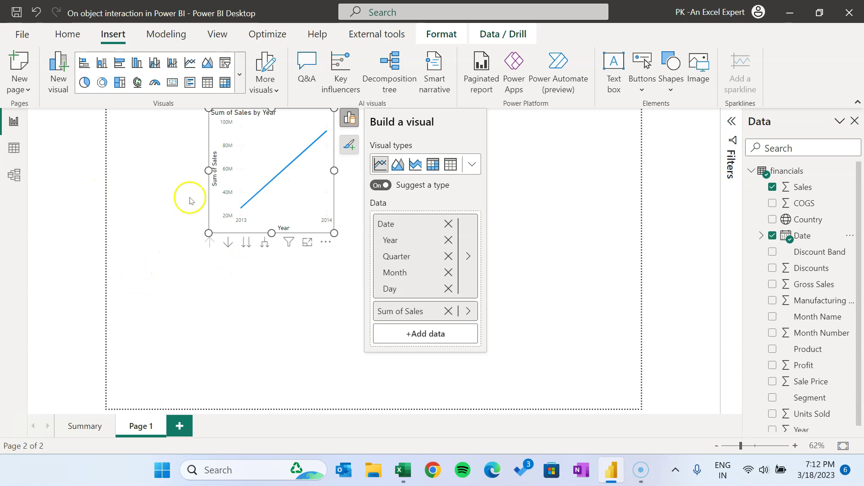
Enlarge the sales line chart to the page's left edge and downwards, and turn on its markers and data labels
{"action": "left_click_drag", "start_coordinate": [208, 234], "coordinate": [96, 234]}
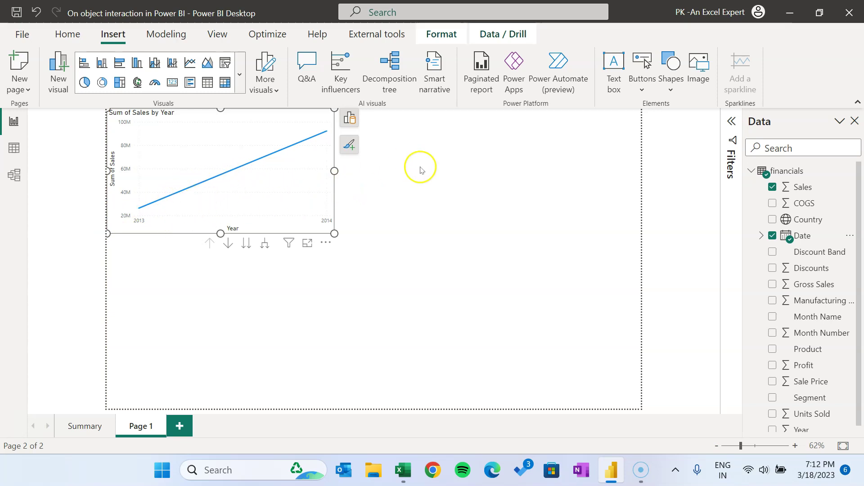
{"action": "left_click_drag", "start_coordinate": [334, 233], "coordinate": [369, 252]}
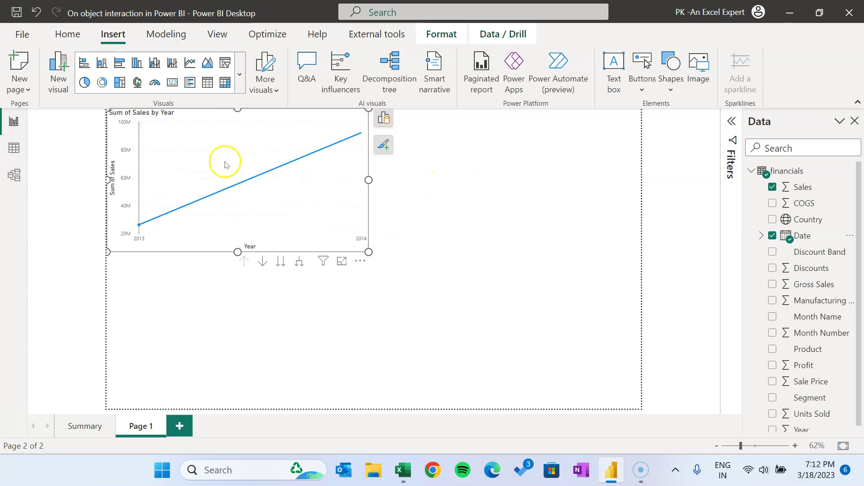
{"action": "left_click", "coordinate": [384, 147]}
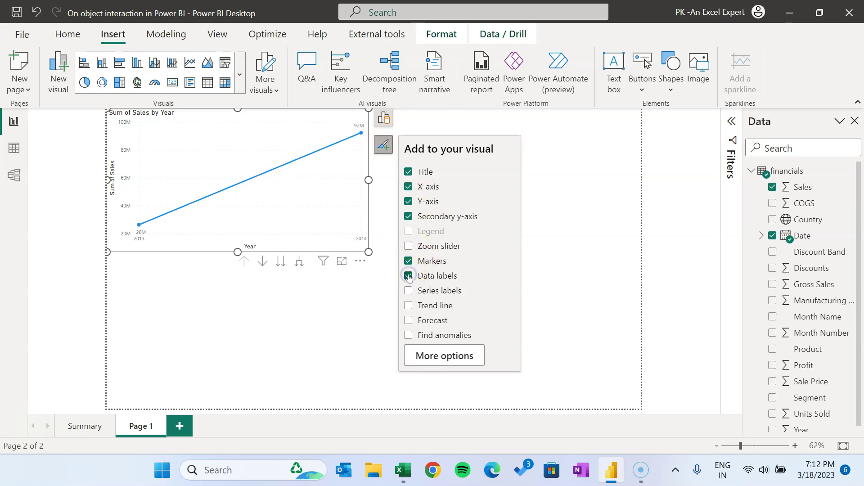
{"action": "left_click", "coordinate": [431, 289]}
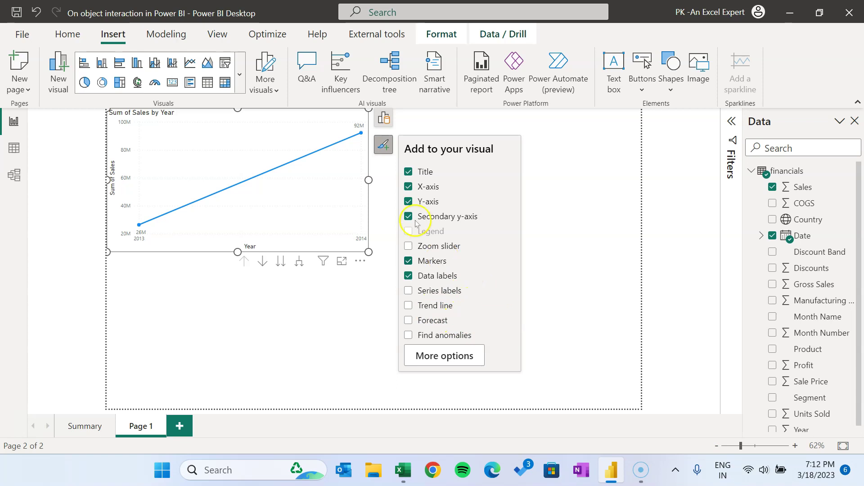
Expand the line chart's date hierarchy down to Day level and move the chart slightly lower on the page
{"action": "left_click", "coordinate": [299, 263]}
{"action": "left_click", "coordinate": [299, 263]}
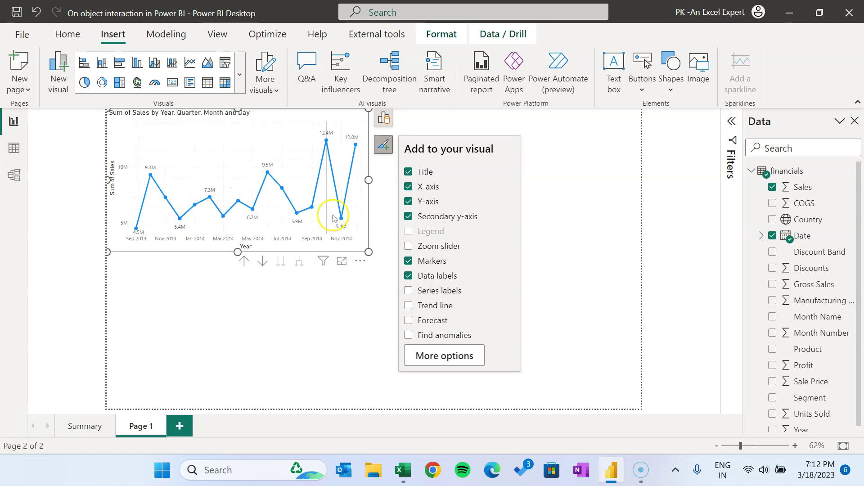
{"action": "left_click", "coordinate": [331, 294]}
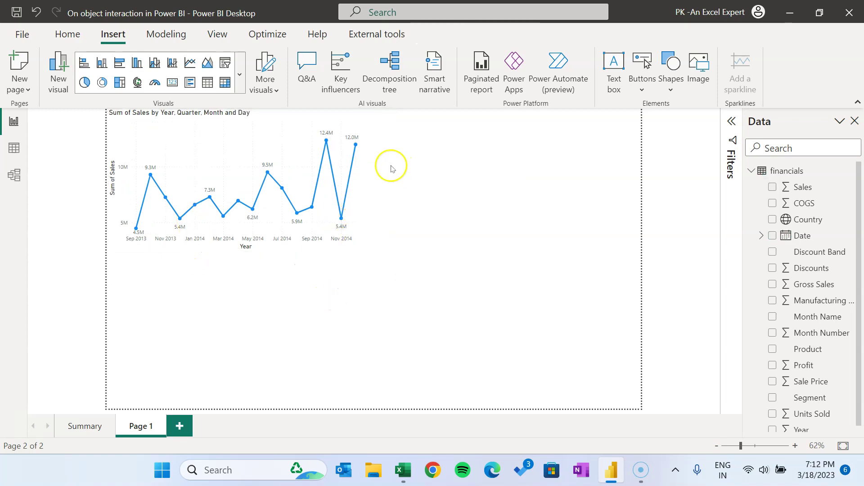
{"action": "left_click_drag", "start_coordinate": [286, 120], "coordinate": [284, 145]}
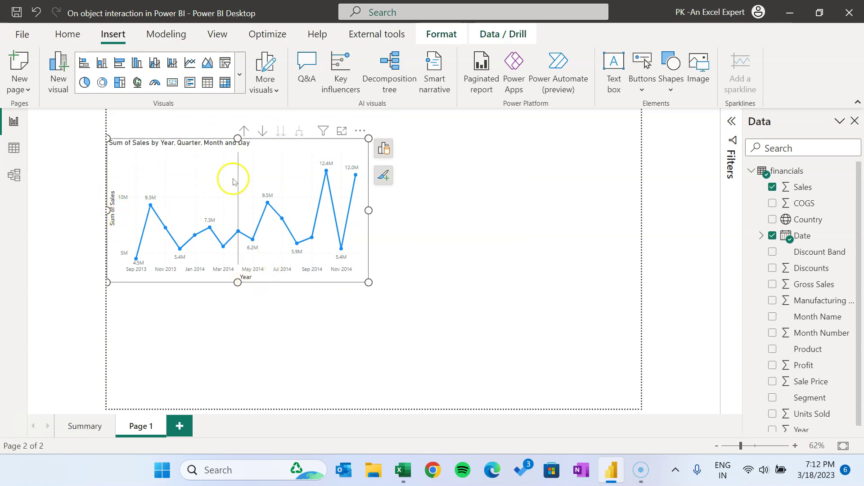
Change the line color of the chart's vertical gridlines to blue
{"action": "mouse_move", "coordinate": [256, 171]}
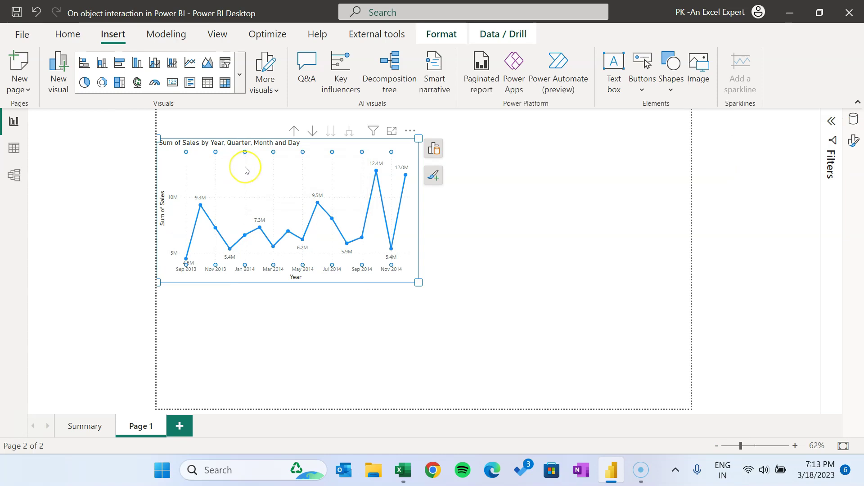
{"action": "right_click", "coordinate": [246, 169]}
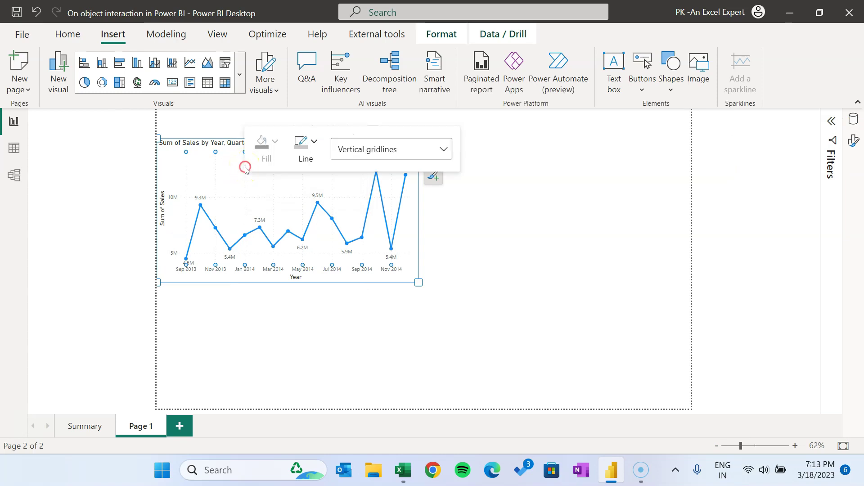
{"action": "left_click", "coordinate": [313, 143]}
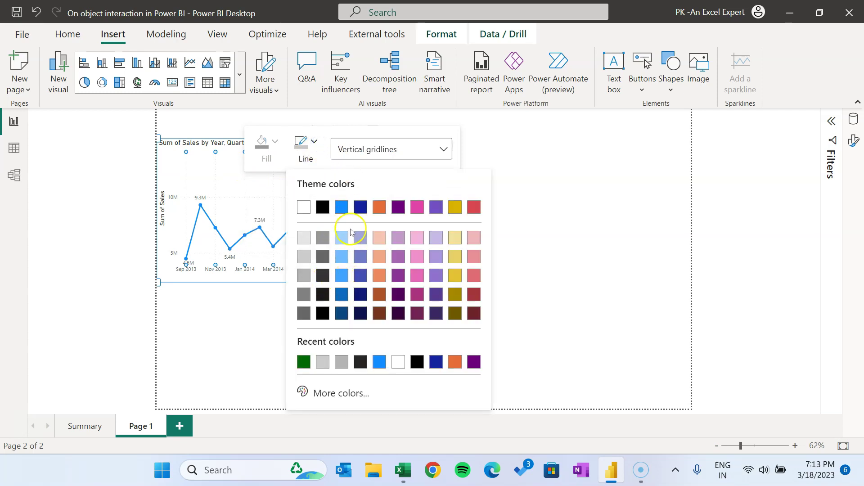
{"action": "left_click", "coordinate": [342, 254]}
Set the style of the chart's vertical gridlines to Solid and their width to 2 px
{"action": "left_click", "coordinate": [277, 187]}
{"action": "right_click", "coordinate": [275, 185]}
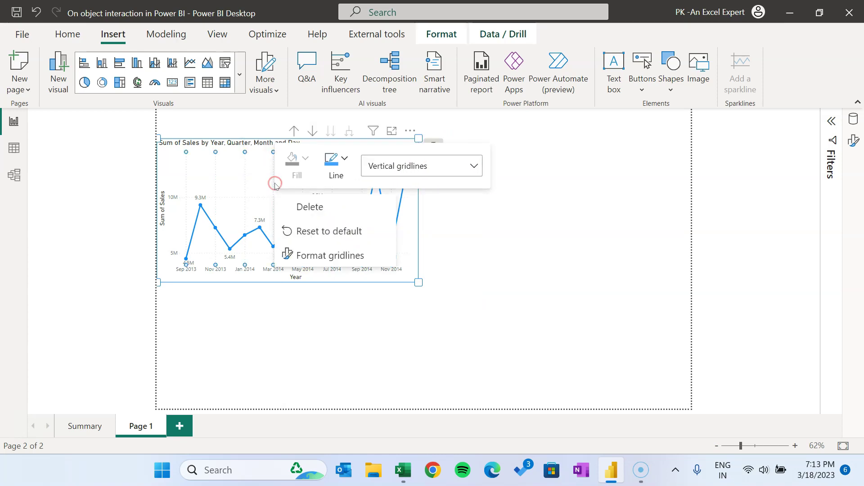
{"action": "left_click", "coordinate": [317, 255]}
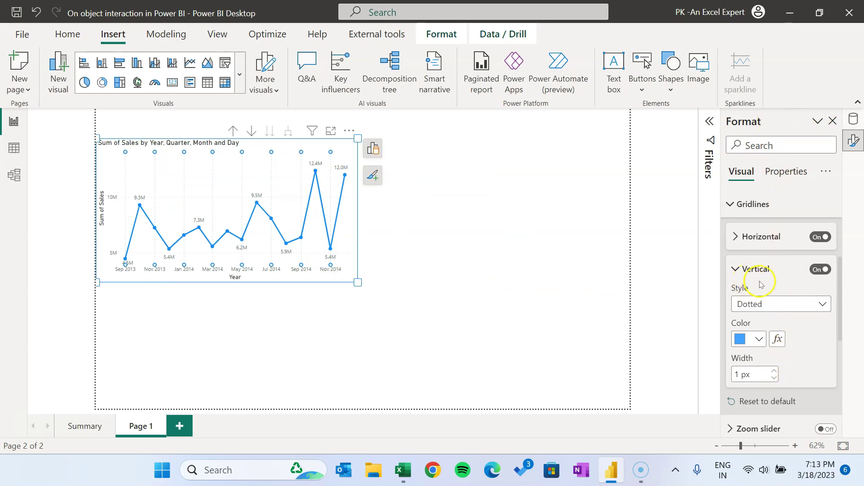
{"action": "left_click", "coordinate": [775, 304]}
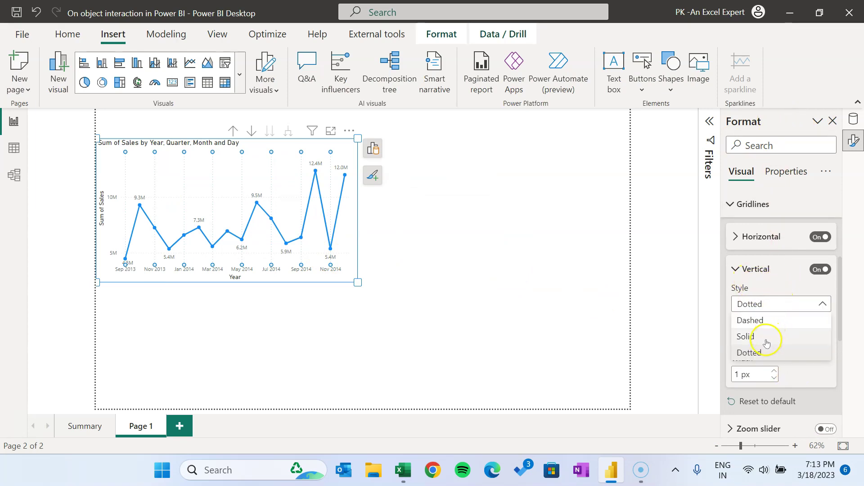
{"action": "left_click", "coordinate": [766, 342]}
{"action": "left_click", "coordinate": [776, 372]}
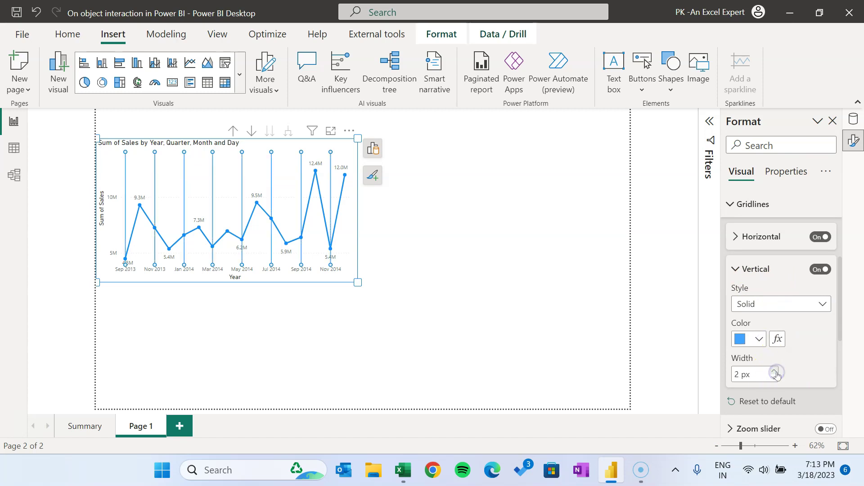
Make the chart's horizontal gridlines solid, 2 px wide and the same blue as the vertical ones
{"action": "left_click", "coordinate": [762, 237]}
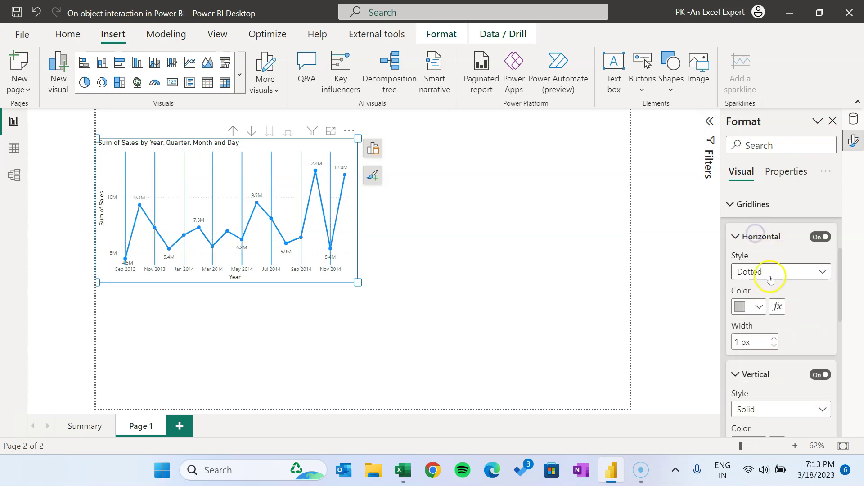
{"action": "left_click", "coordinate": [760, 306]}
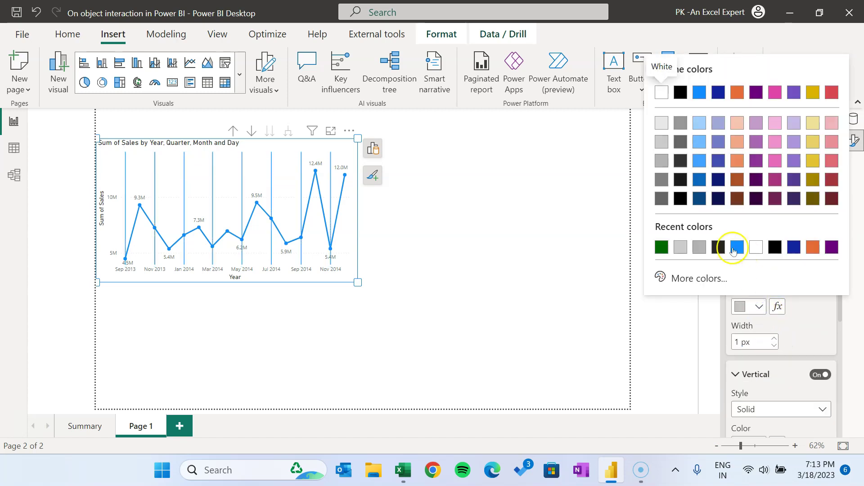
{"action": "left_click", "coordinate": [700, 161]}
{"action": "left_click", "coordinate": [774, 339]}
{"action": "left_click", "coordinate": [772, 272]}
{"action": "left_click", "coordinate": [768, 302]}
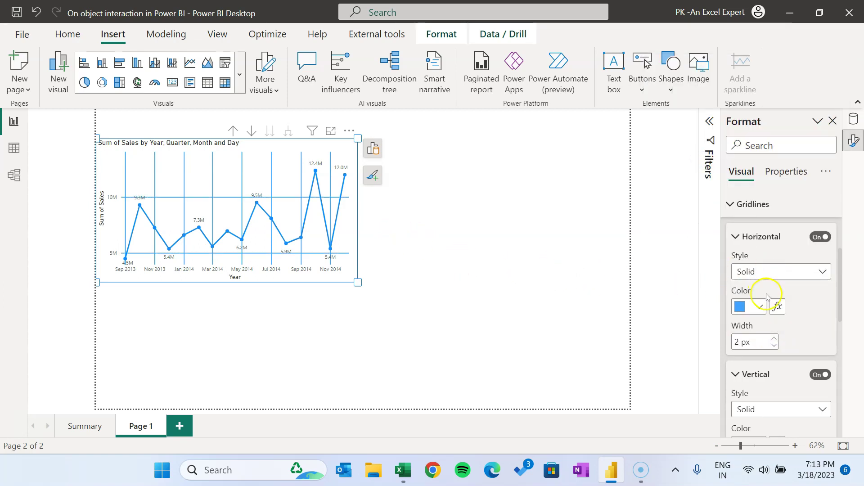
Enlarge the line chart by extending its lower-right corner well to the right and slightly downwards
{"action": "left_click", "coordinate": [439, 196]}
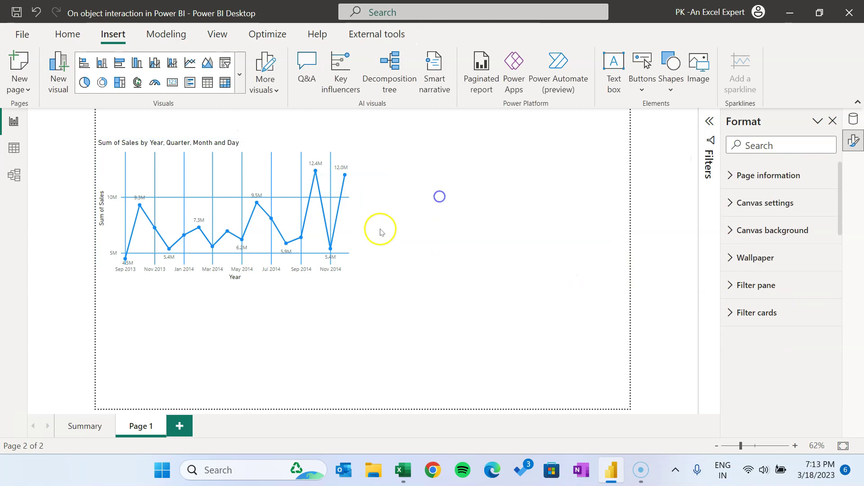
{"action": "left_click", "coordinate": [351, 252]}
{"action": "left_click_drag", "start_coordinate": [358, 282], "coordinate": [461, 300]}
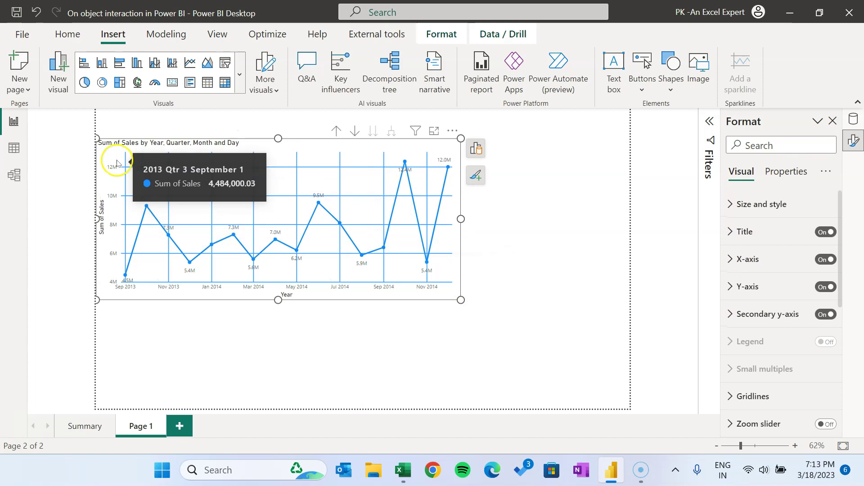
Edit the chart title directly on the visual so that it reads "Sales by Date"
{"action": "left_click", "coordinate": [224, 146]}
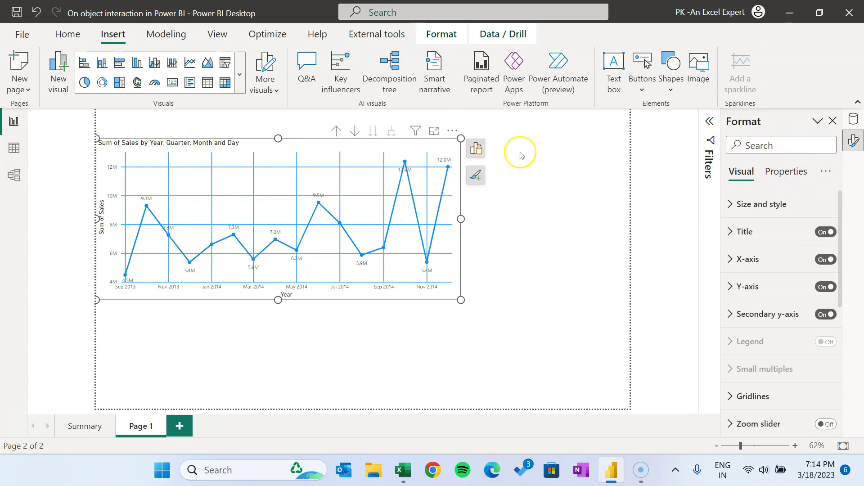
{"action": "double_click", "coordinate": [183, 144]}
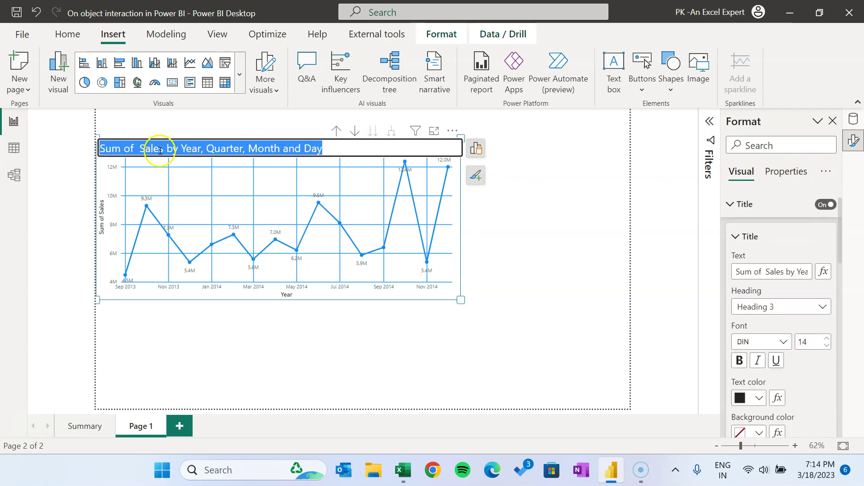
{"action": "left_click", "coordinate": [140, 148]}
{"action": "key", "text": "BackSpace"}
{"action": "key", "text": "BackSpace"}
{"action": "key", "text": "BackSpace"}
{"action": "key", "text": "BackSpace"}
{"action": "key", "text": "BackSpace"}
{"action": "key", "text": "BackSpace"}
{"action": "key", "text": "BackSpace"}
{"action": "key", "text": "BackSpace"}
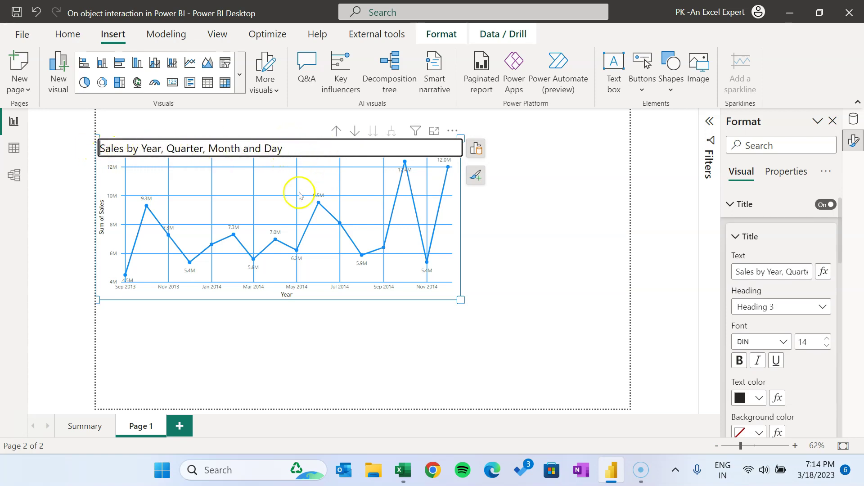
{"action": "left_click_drag", "start_coordinate": [142, 148], "coordinate": [352, 147]}
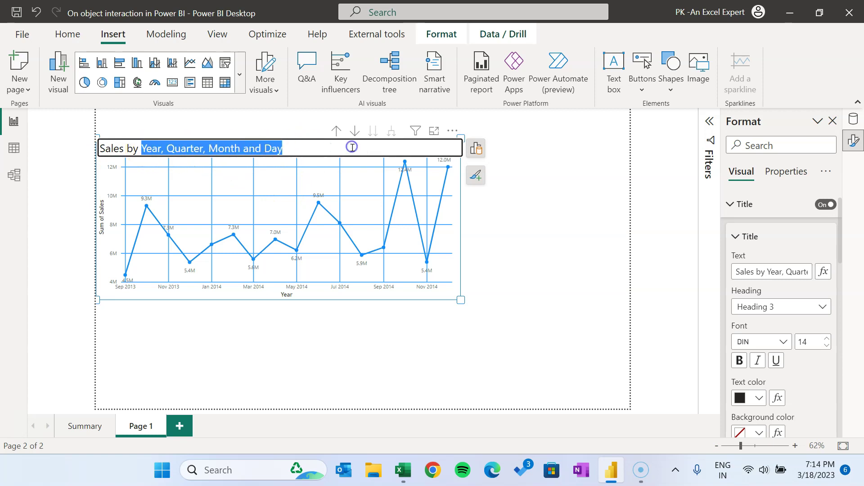
{"action": "type", "text": "Date"}
{"action": "key", "text": "Return"}
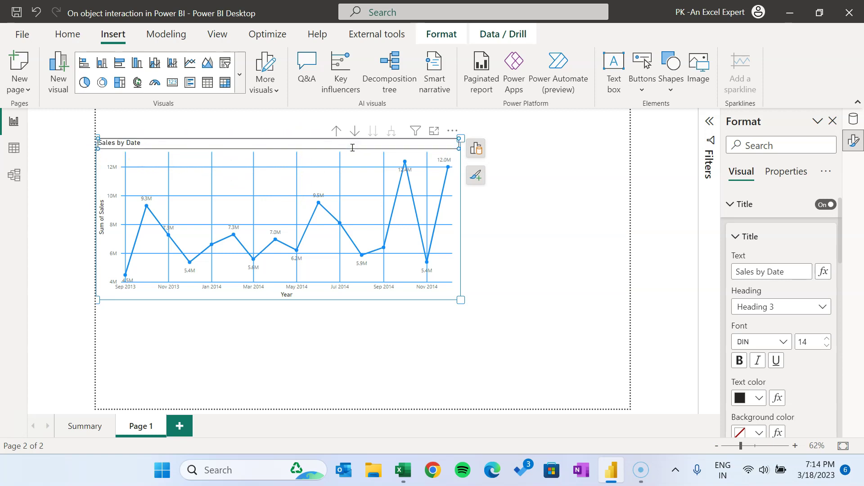
Format the chart title with a darker blue background, white text, centered alignment and font size 15
{"action": "right_click", "coordinate": [130, 144]}
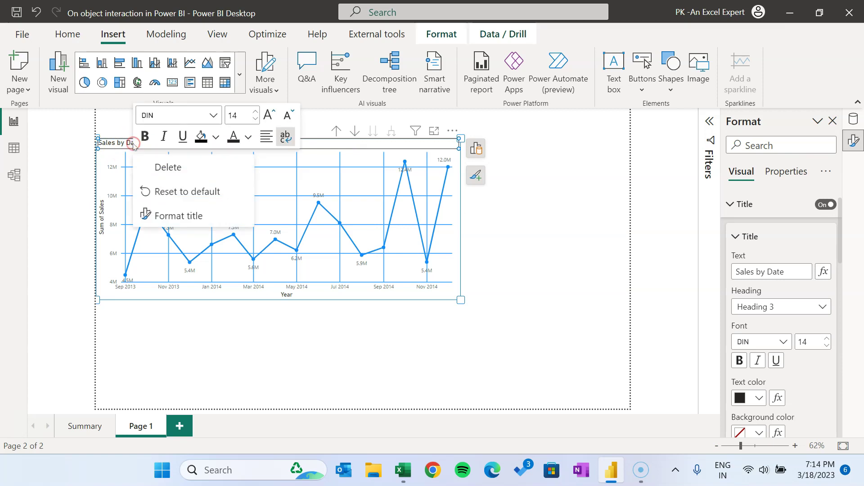
{"action": "left_click", "coordinate": [217, 138]}
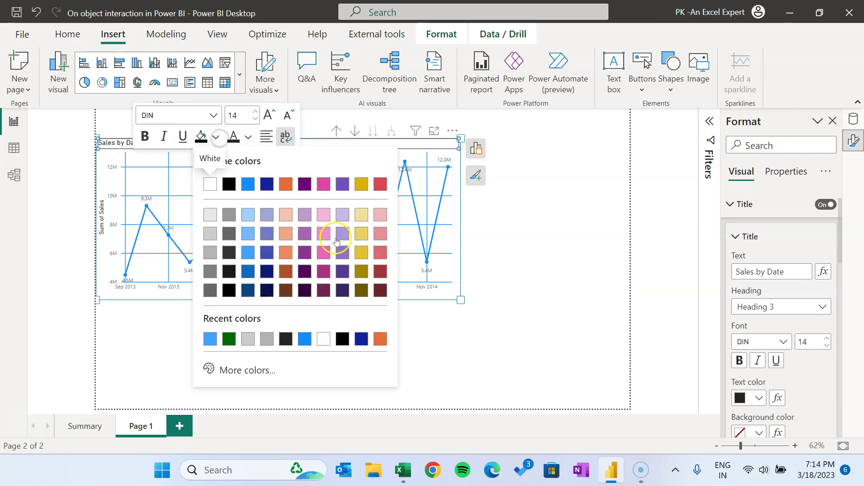
{"action": "left_click", "coordinate": [246, 272]}
{"action": "left_click", "coordinate": [248, 137]}
{"action": "left_click", "coordinate": [243, 187]}
{"action": "left_click", "coordinate": [267, 136]}
{"action": "left_click", "coordinate": [270, 184]}
{"action": "left_click", "coordinate": [269, 115]}
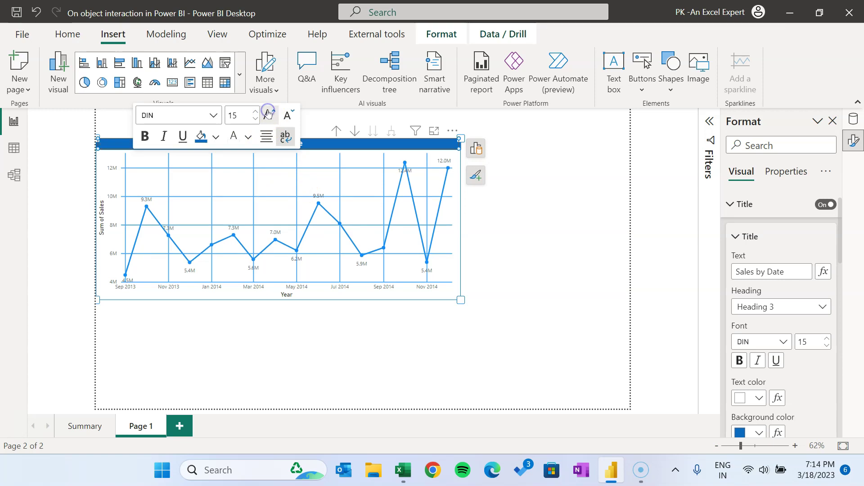
{"action": "left_click", "coordinate": [323, 296]}
{"action": "left_click", "coordinate": [335, 310]}
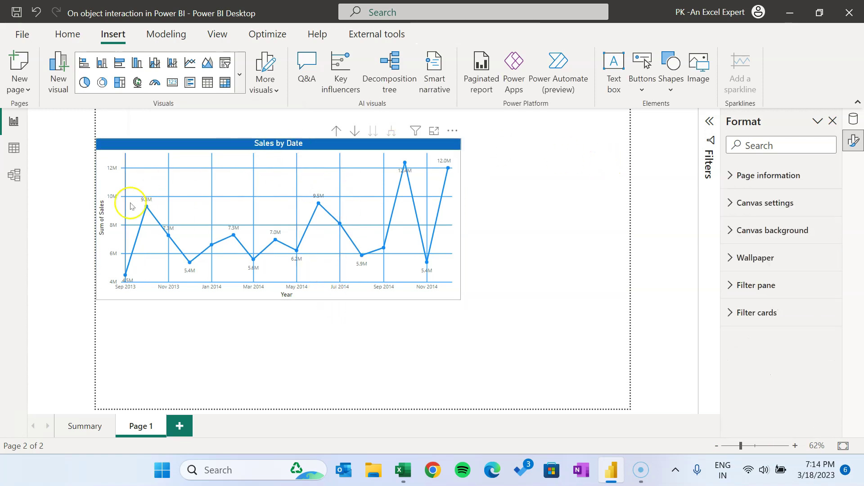
Make the chart's X-axis values bold and set their font size to 10
{"action": "left_click", "coordinate": [169, 289]}
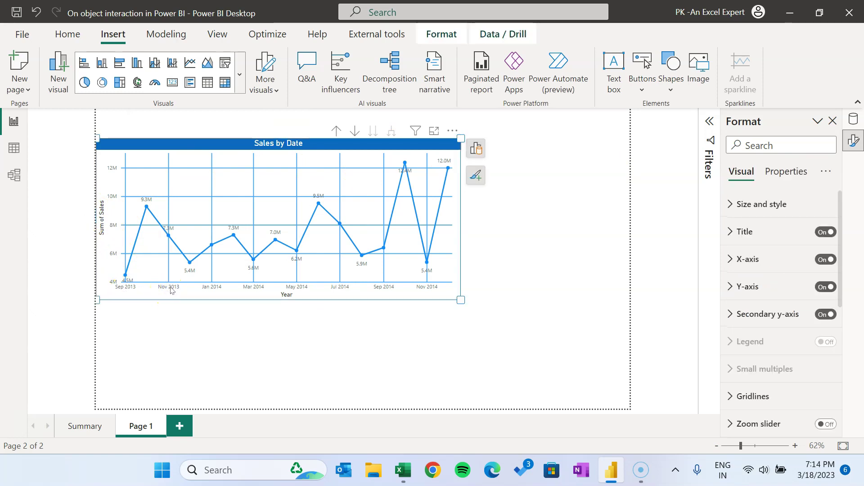
{"action": "left_click", "coordinate": [170, 289]}
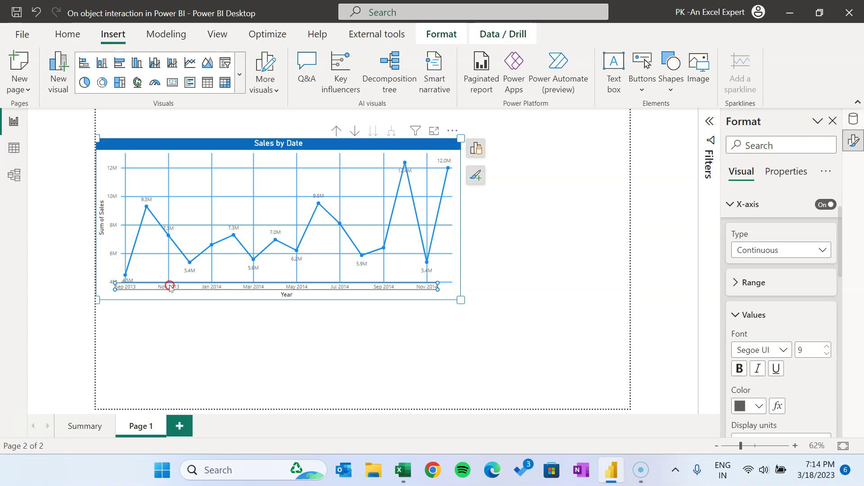
{"action": "right_click", "coordinate": [169, 288]}
{"action": "left_click", "coordinate": [181, 278]}
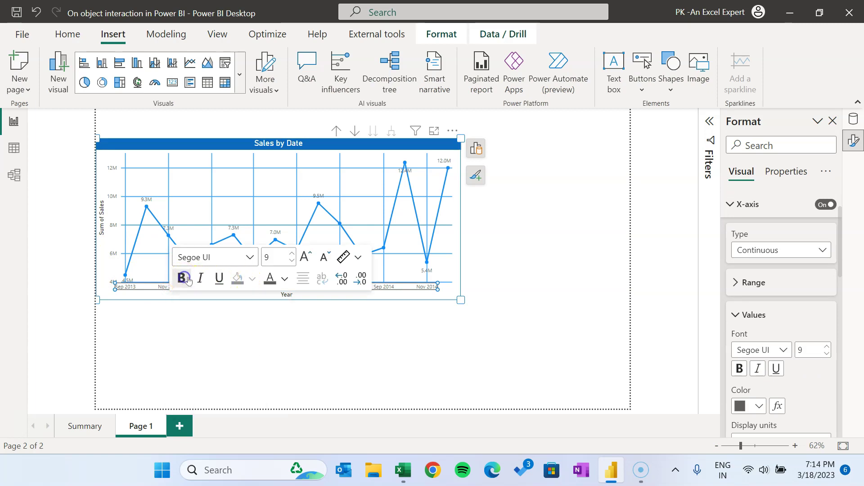
{"action": "left_click", "coordinate": [291, 255]}
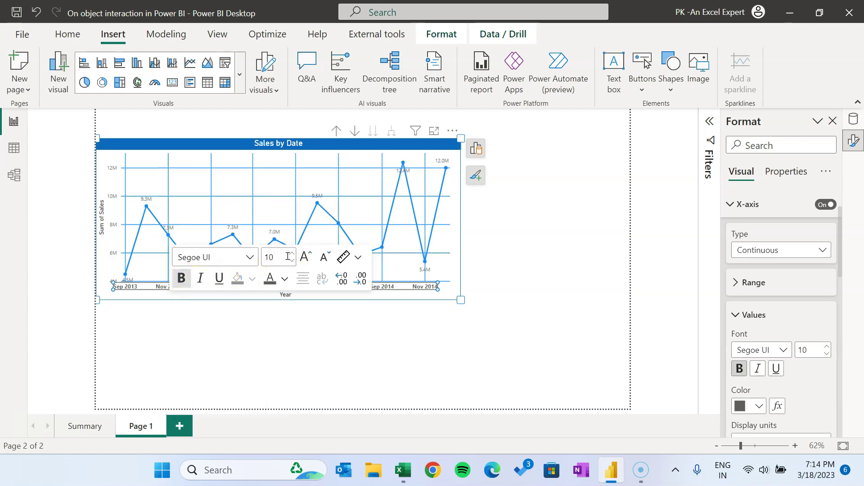
{"action": "left_click", "coordinate": [458, 228]}
Set the display units of the line chart's data labels to Thousands
{"action": "left_click", "coordinate": [321, 195]}
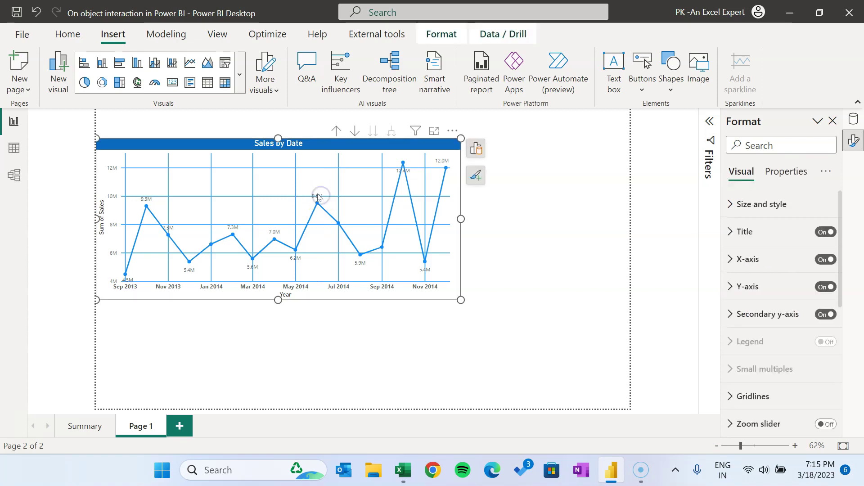
{"action": "left_click", "coordinate": [441, 163]}
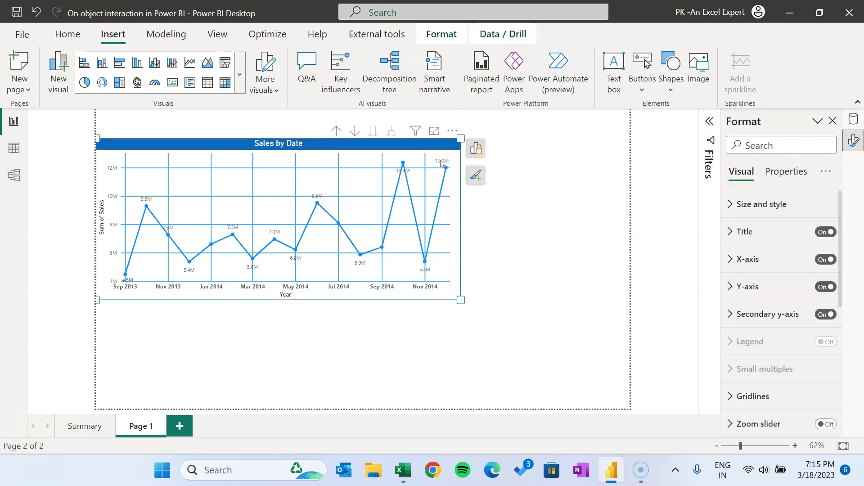
{"action": "left_click", "coordinate": [497, 193]}
{"action": "left_click", "coordinate": [442, 160]}
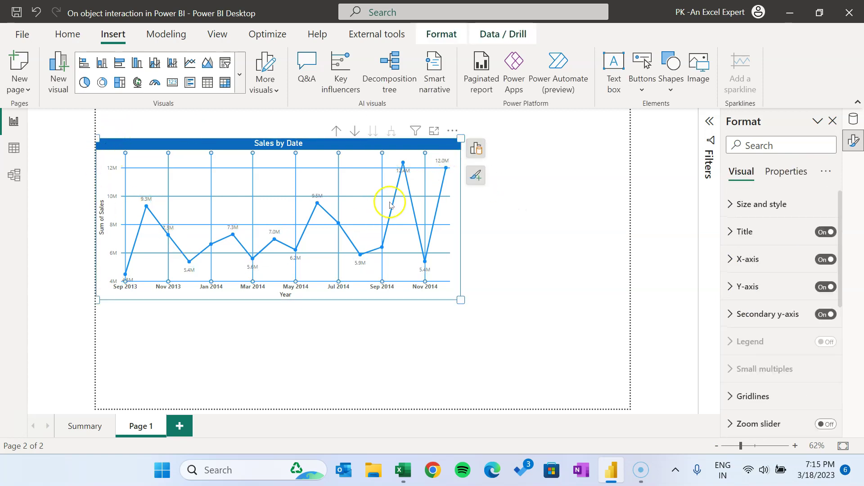
{"action": "left_click", "coordinate": [443, 163]}
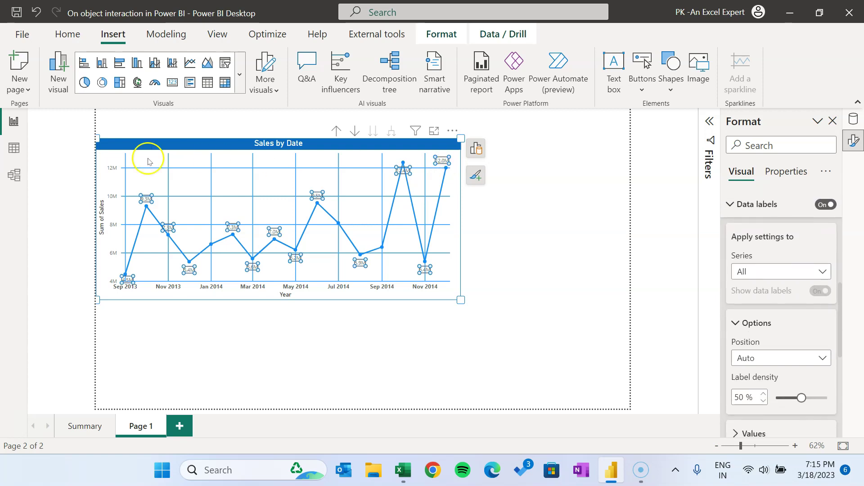
{"action": "right_click", "coordinate": [441, 161]}
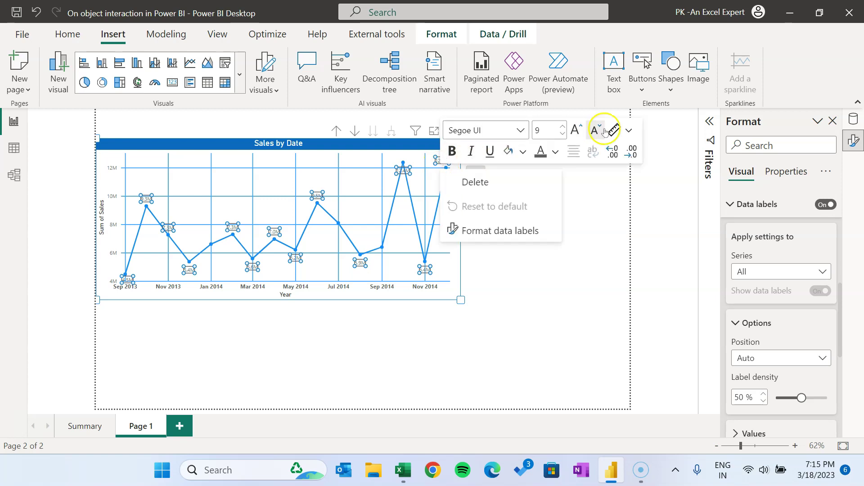
{"action": "left_click", "coordinate": [629, 131]}
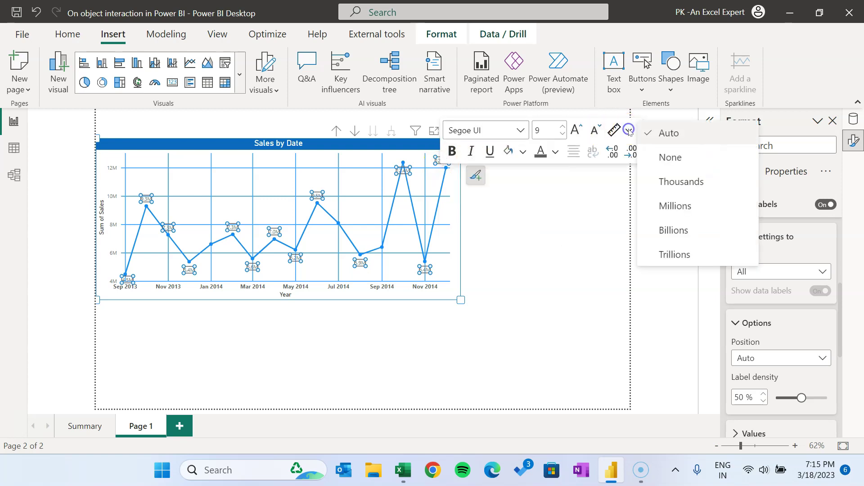
{"action": "left_click", "coordinate": [683, 183]}
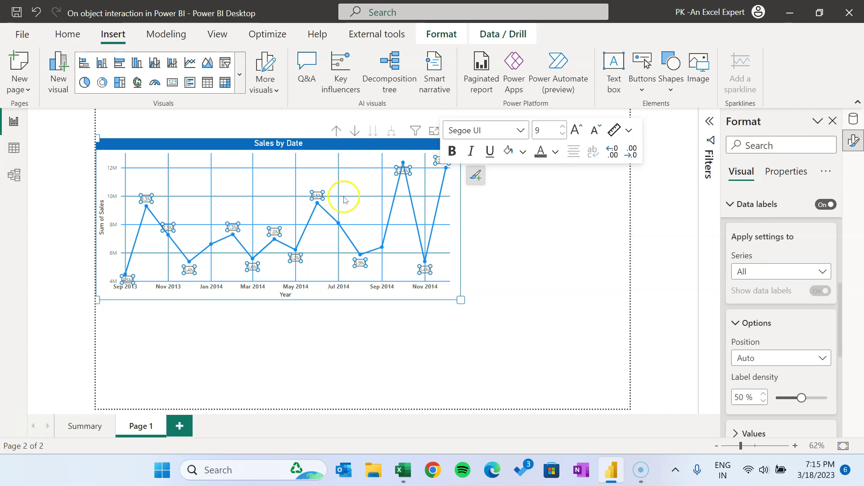
{"action": "left_click", "coordinate": [629, 131]}
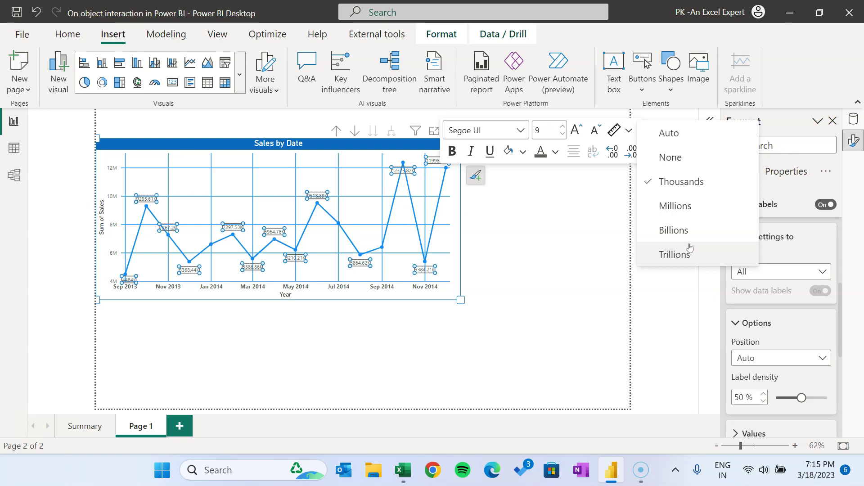
Make the data labels' text black and bold with font size 11
{"action": "left_click", "coordinate": [555, 151]}
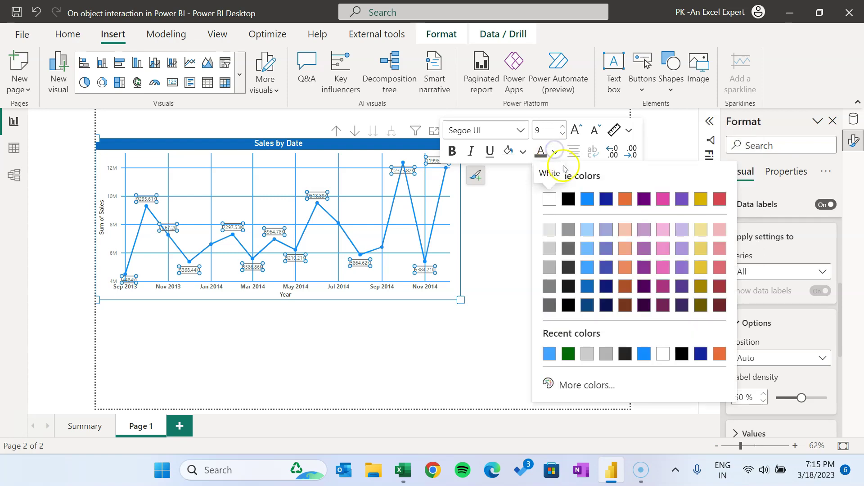
{"action": "left_click", "coordinate": [568, 198]}
{"action": "left_click", "coordinate": [562, 129]}
{"action": "left_click", "coordinate": [452, 151]}
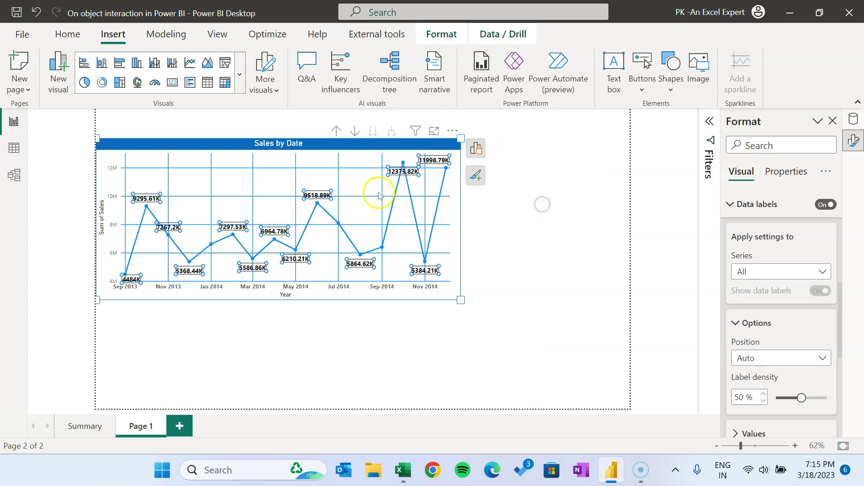
Give the chart's data labels the same darker blue theme color as background that the title uses
{"action": "right_click", "coordinate": [444, 159]}
{"action": "left_click", "coordinate": [523, 152]}
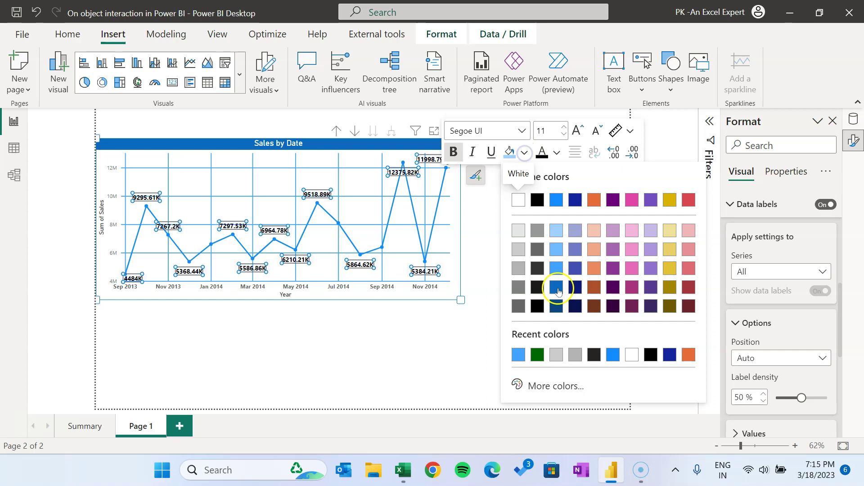
{"action": "left_click", "coordinate": [556, 287]}
{"action": "left_click", "coordinate": [525, 206]}
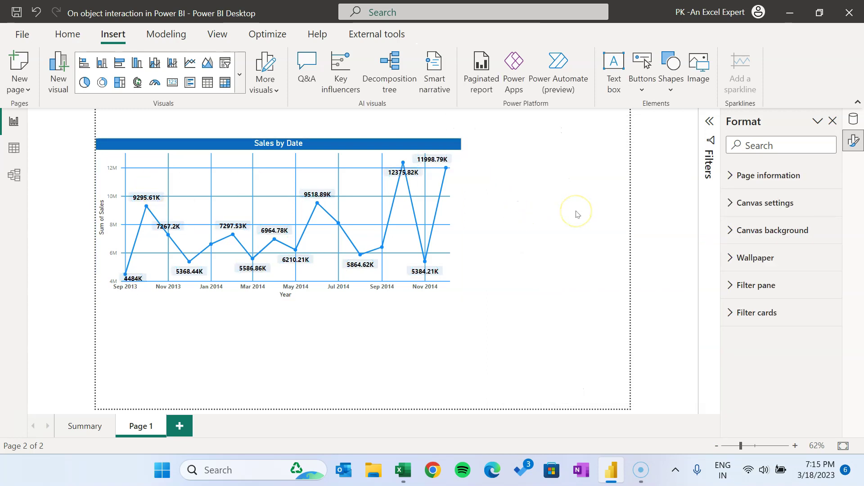
{"action": "key", "text": "ctrl+z"}
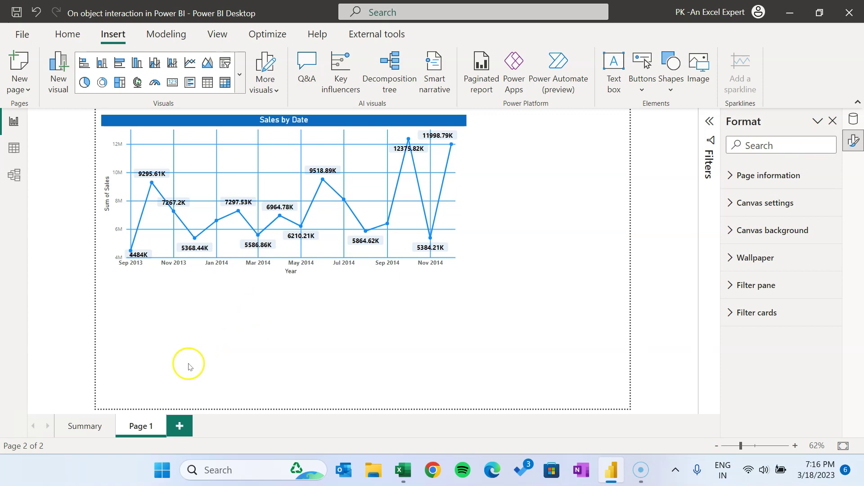
Shrink the Sales by Date line chart to slightly under half the page width, keeping it in the page's upper-left corner
{"action": "left_click_drag", "start_coordinate": [465, 267], "coordinate": [363, 264]}
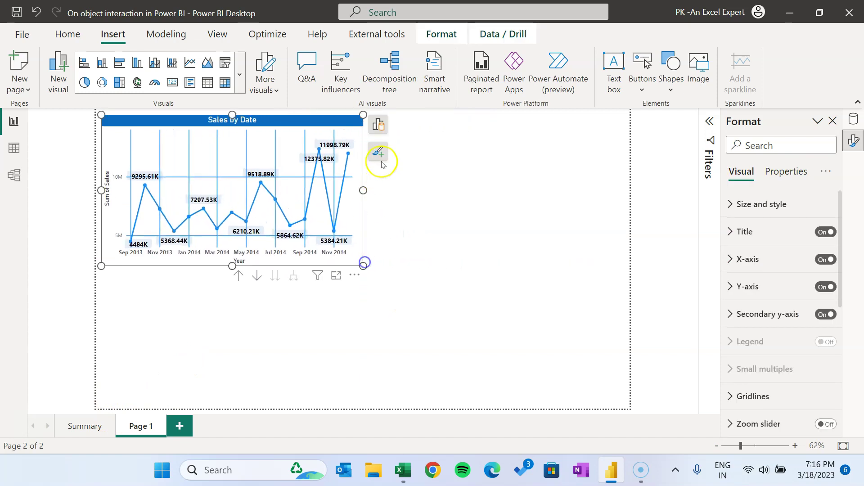
{"action": "left_click", "coordinate": [379, 125]}
{"action": "scroll", "coordinate": [482, 321], "scroll_direction": "down", "scroll_amount": 3}
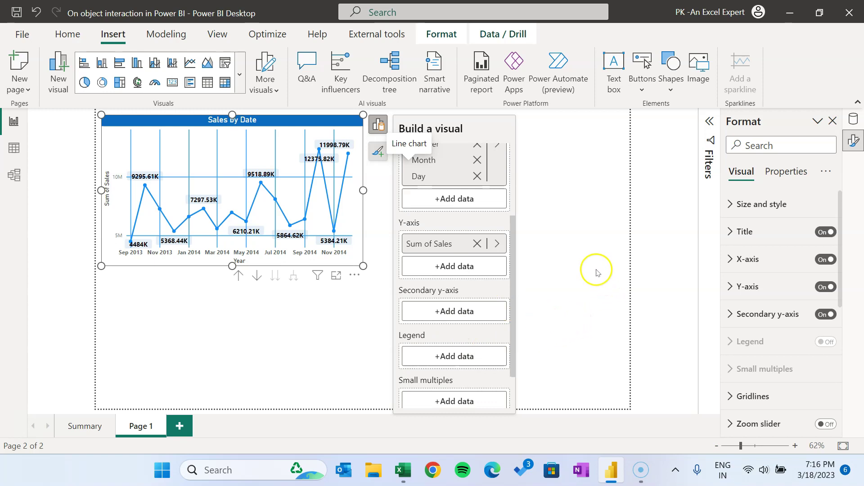
{"action": "left_click", "coordinate": [589, 261]}
{"action": "left_click", "coordinate": [364, 167]}
{"action": "left_click_drag", "start_coordinate": [378, 270], "coordinate": [353, 257]}
{"action": "left_click", "coordinate": [290, 359]}
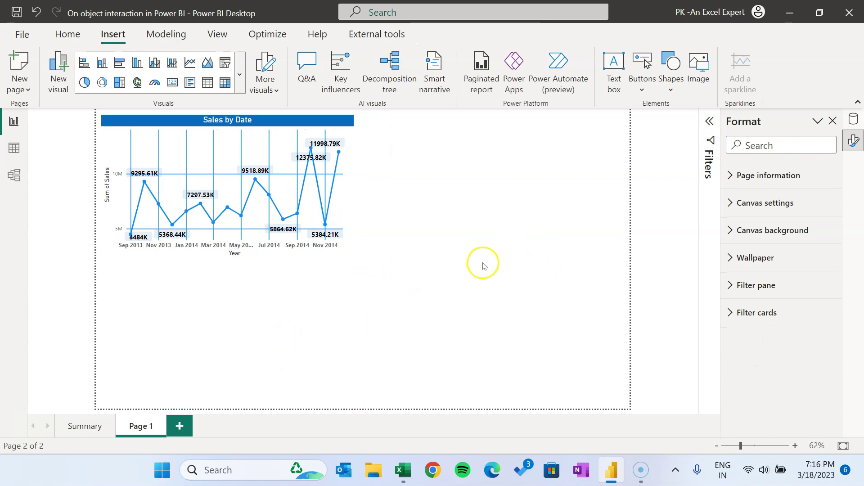
Create a new visual on the empty lower part of the page with the Discounts, Profit and Country fields from the financials table
{"action": "left_click", "coordinate": [853, 119]}
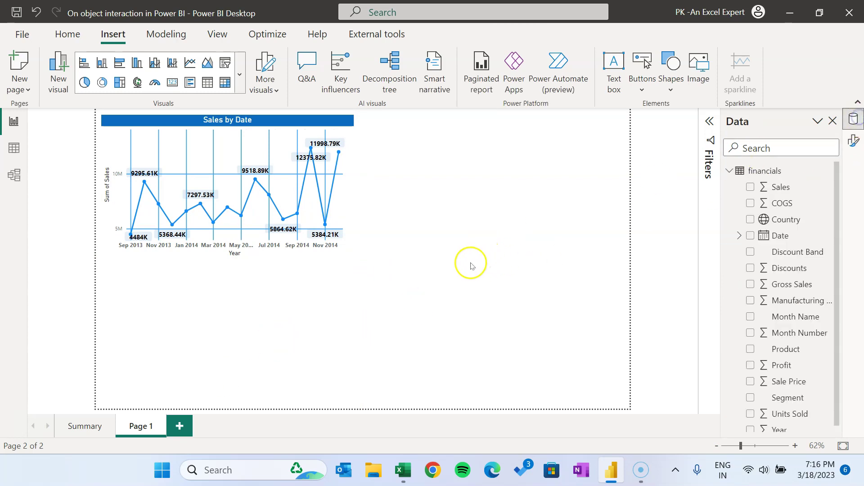
{"action": "scroll", "coordinate": [806, 310], "scroll_direction": "down", "scroll_amount": 1}
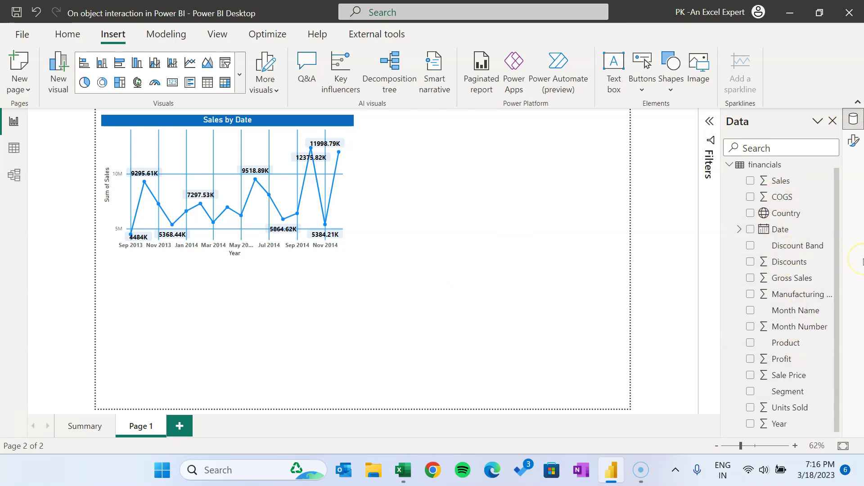
{"action": "left_click_drag", "start_coordinate": [793, 265], "coordinate": [390, 318]}
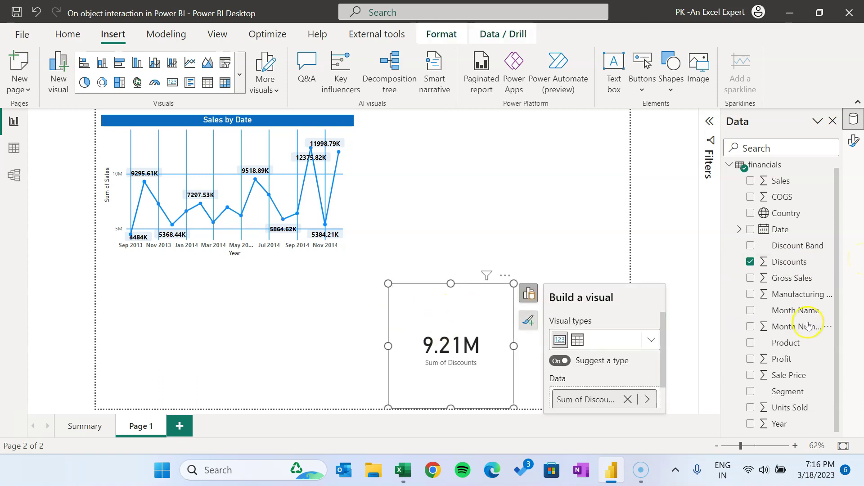
{"action": "left_click", "coordinate": [781, 360]}
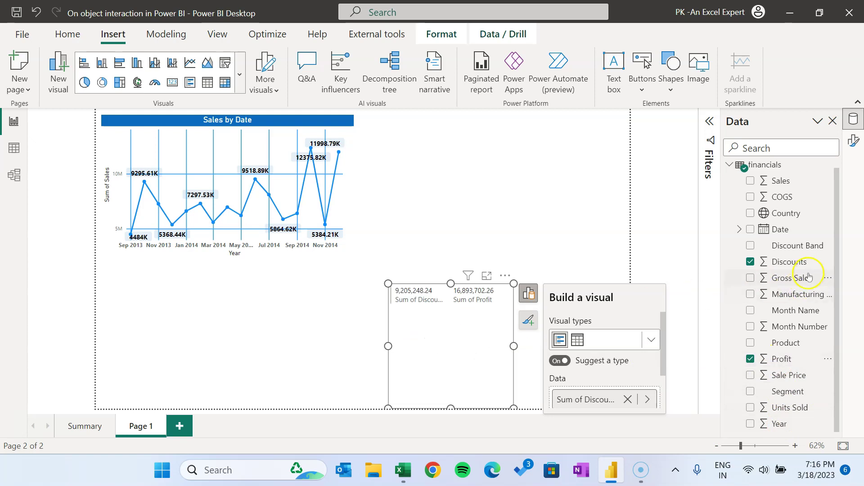
{"action": "scroll", "coordinate": [806, 275], "scroll_direction": "up", "scroll_amount": 1}
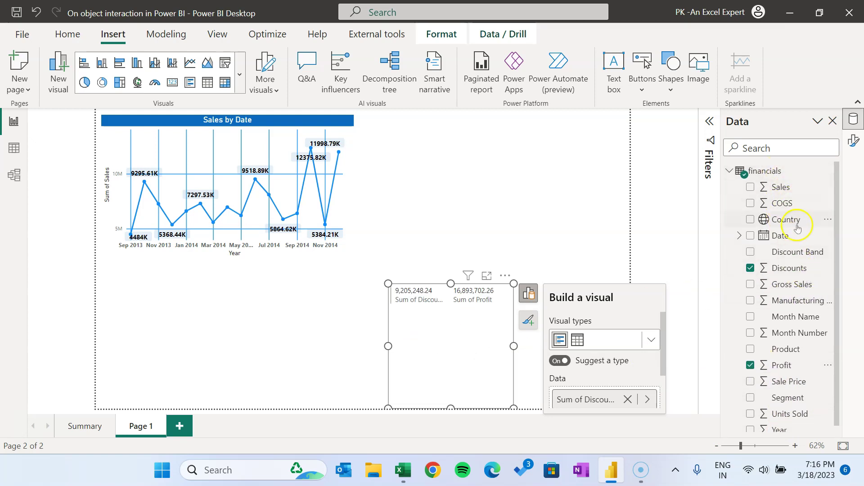
{"action": "left_click_drag", "start_coordinate": [784, 219], "coordinate": [475, 360]}
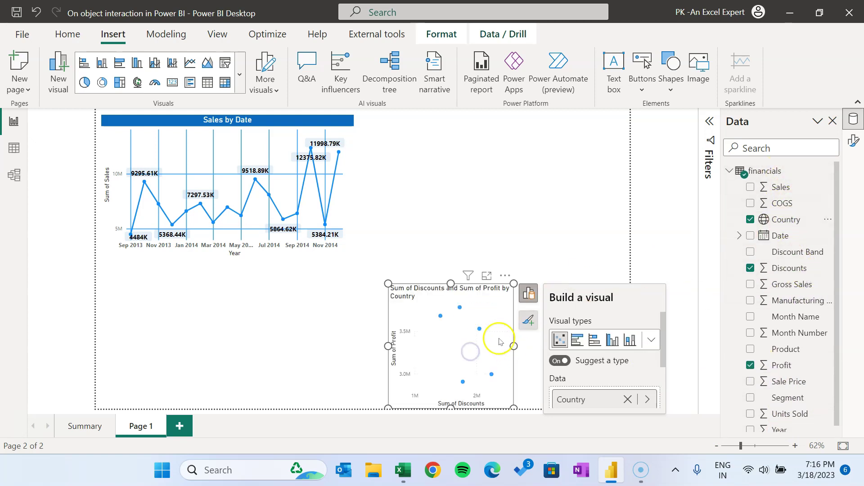
Enlarge the Discounts and Profit scatter chart to over half the page width and add the Product field to it
{"action": "left_click_drag", "start_coordinate": [388, 284], "coordinate": [212, 265]}
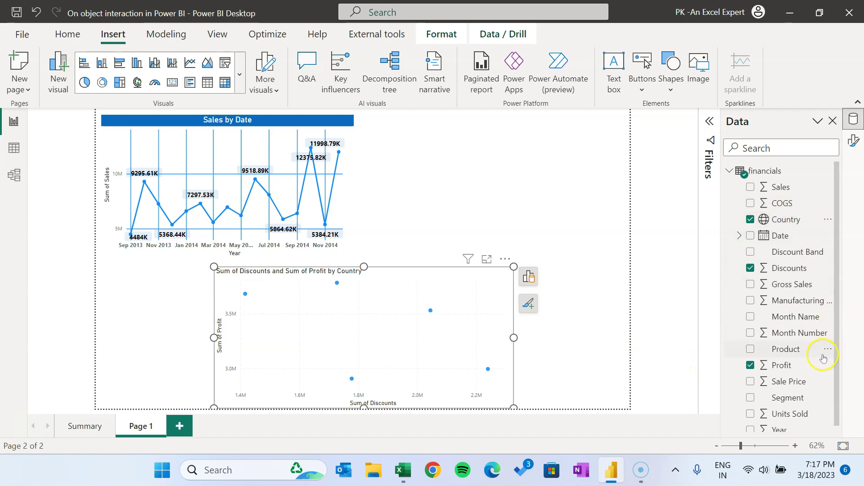
{"action": "scroll", "coordinate": [823, 358], "scroll_direction": "down", "scroll_amount": 1}
{"action": "left_click_drag", "start_coordinate": [786, 342], "coordinate": [399, 338]}
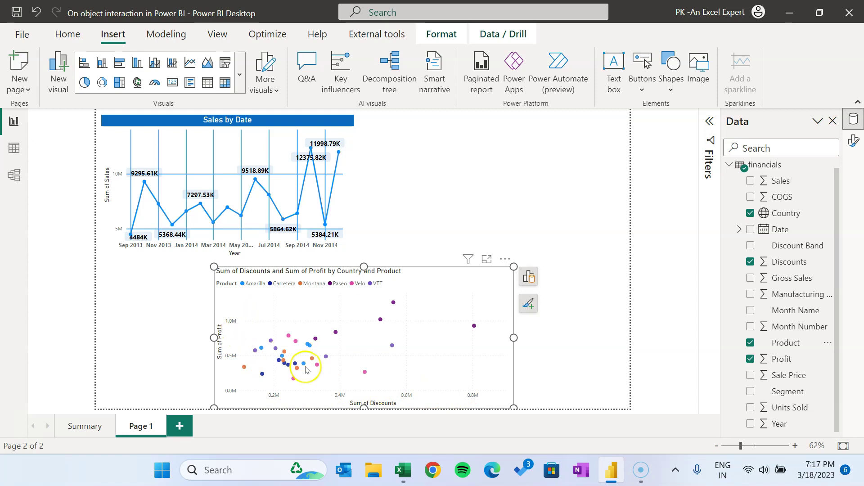
Examine the suggested visual types and the full list of visual types available for the scatter chart
{"action": "left_click", "coordinate": [530, 277]}
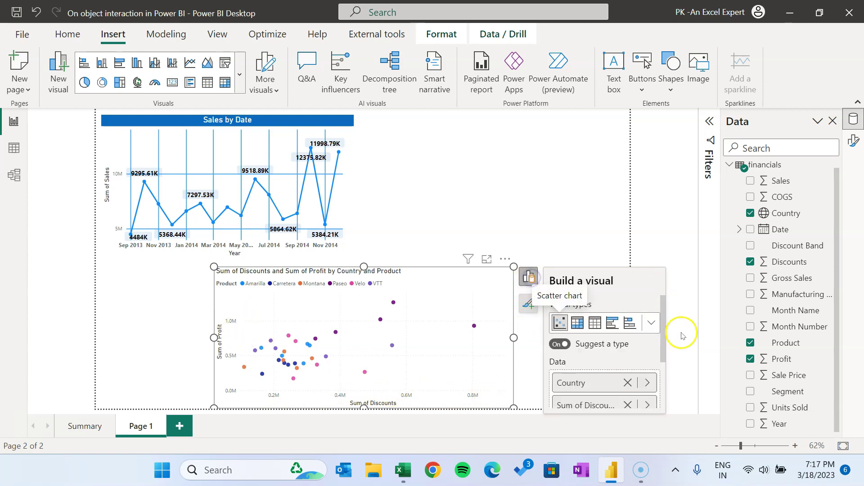
{"action": "left_click", "coordinate": [576, 331]}
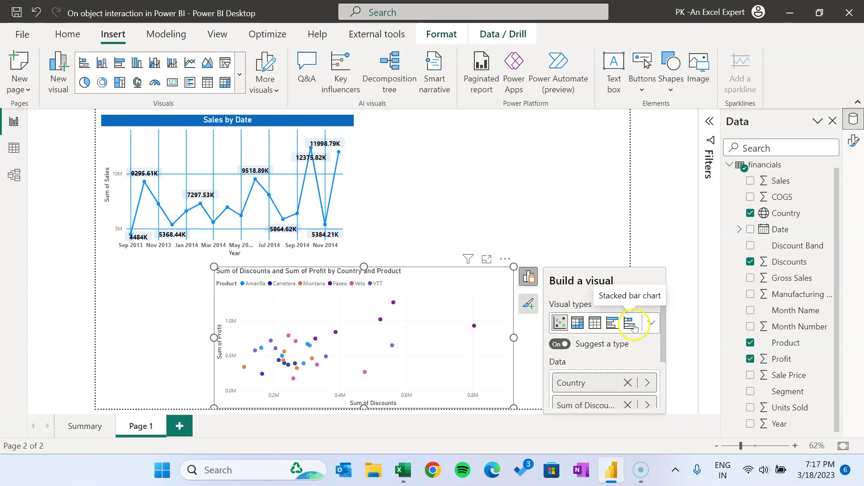
{"action": "left_click", "coordinate": [654, 323]}
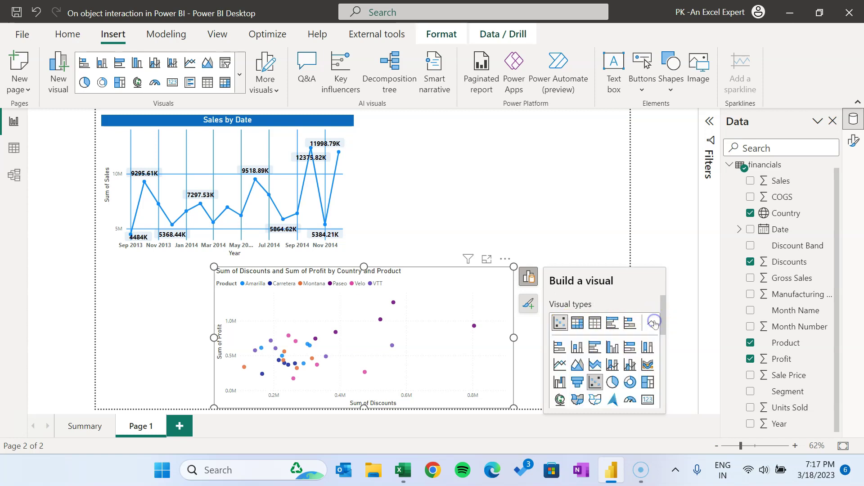
{"action": "scroll", "coordinate": [632, 342], "scroll_direction": "down", "scroll_amount": 3}
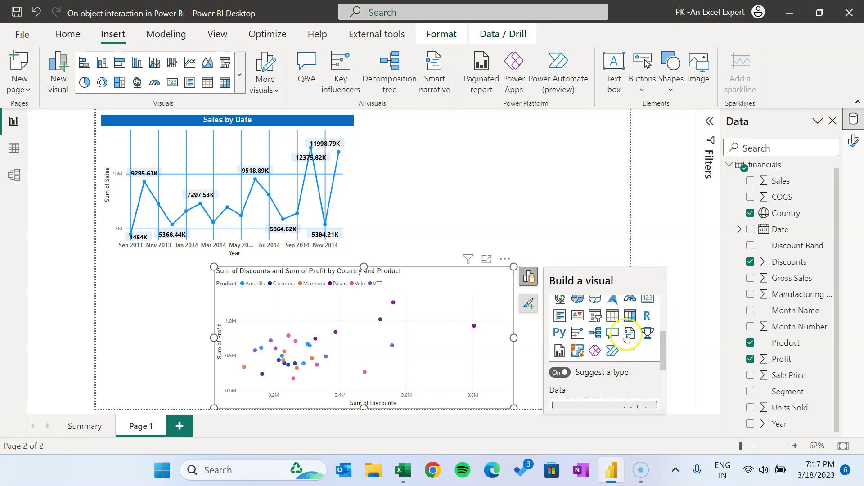
{"action": "scroll", "coordinate": [633, 347], "scroll_direction": "up", "scroll_amount": 5}
{"action": "scroll", "coordinate": [622, 324], "scroll_direction": "down", "scroll_amount": 1}
{"action": "scroll", "coordinate": [613, 310], "scroll_direction": "up", "scroll_amount": 2}
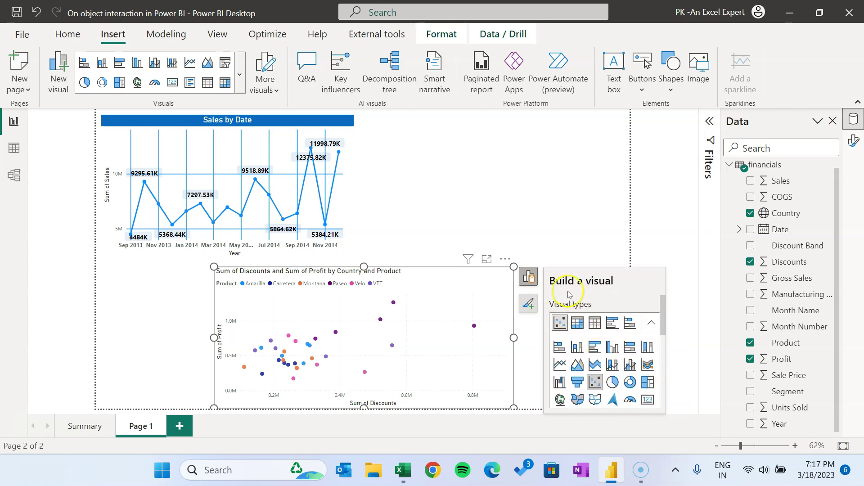
Try the scatter visual as a matrix, table, clustered bar chart and stacked bar chart, and switch it back to a scatter chart
{"action": "left_click", "coordinate": [580, 326]}
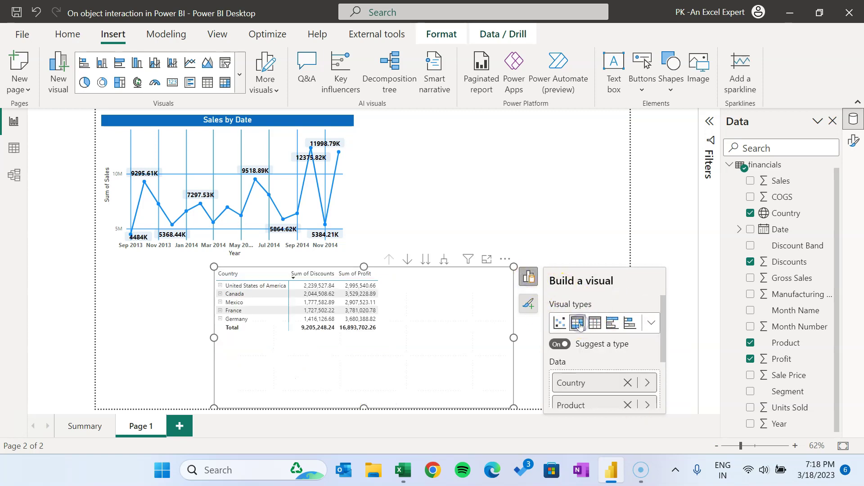
{"action": "left_click", "coordinate": [594, 324]}
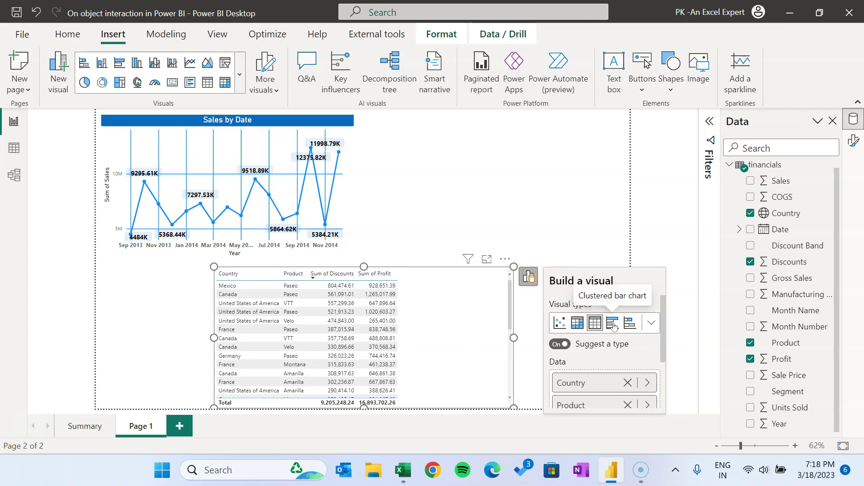
{"action": "left_click", "coordinate": [613, 324]}
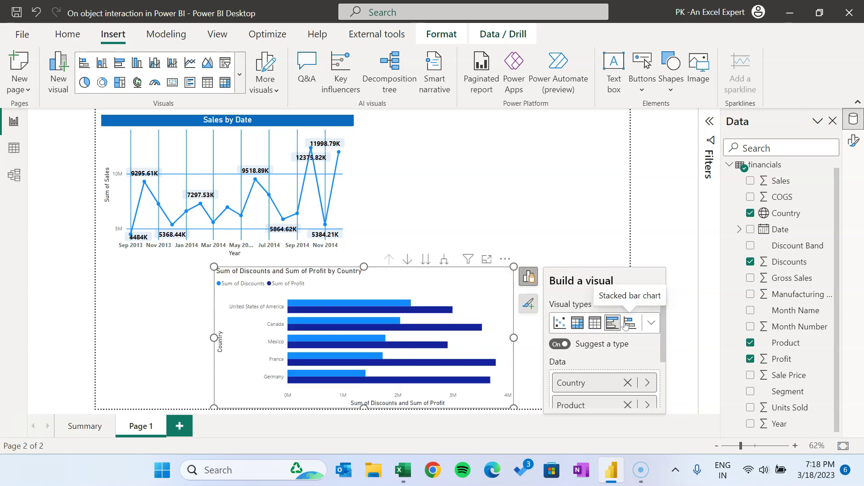
{"action": "left_click", "coordinate": [628, 325]}
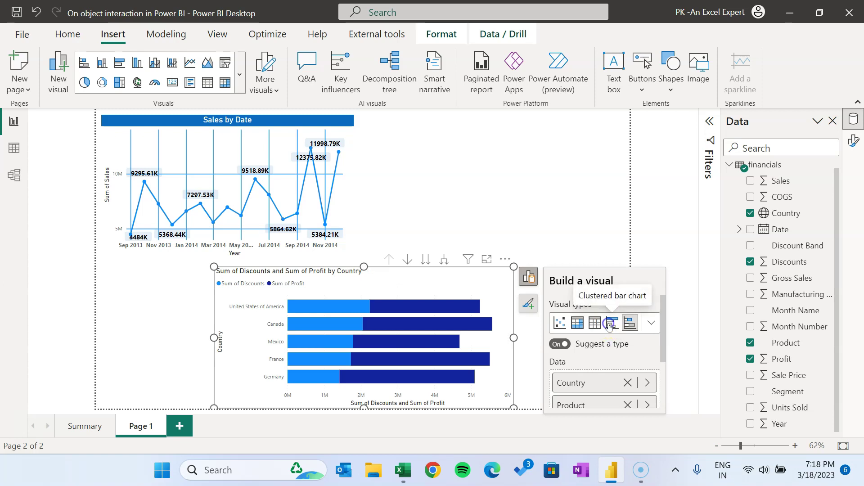
{"action": "left_click", "coordinate": [611, 324]}
{"action": "left_click", "coordinate": [559, 323]}
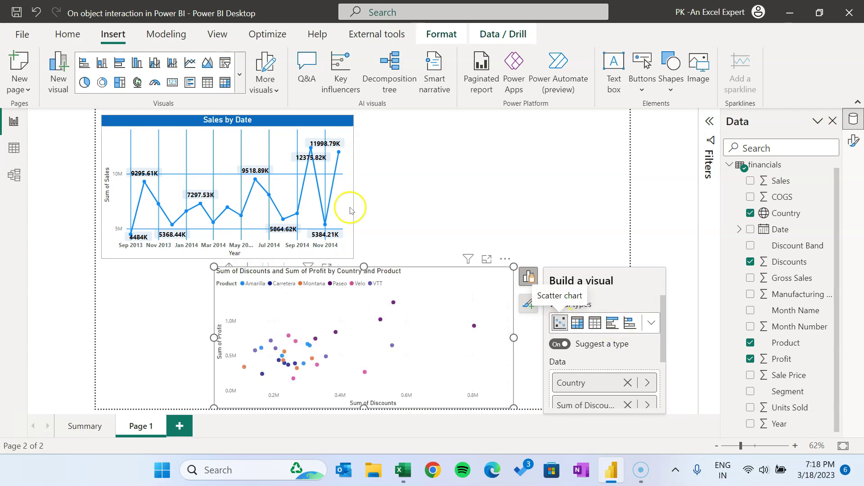
Move the scatter chart beside the Sales by Date line chart and shrink it to fit the upper-right part of the page
{"action": "left_click", "coordinate": [491, 201]}
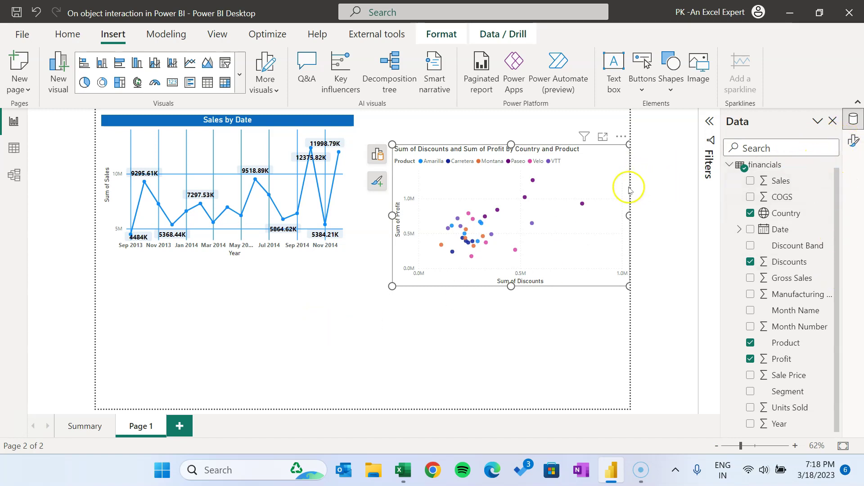
{"action": "left_click_drag", "start_coordinate": [391, 286], "coordinate": [372, 281]}
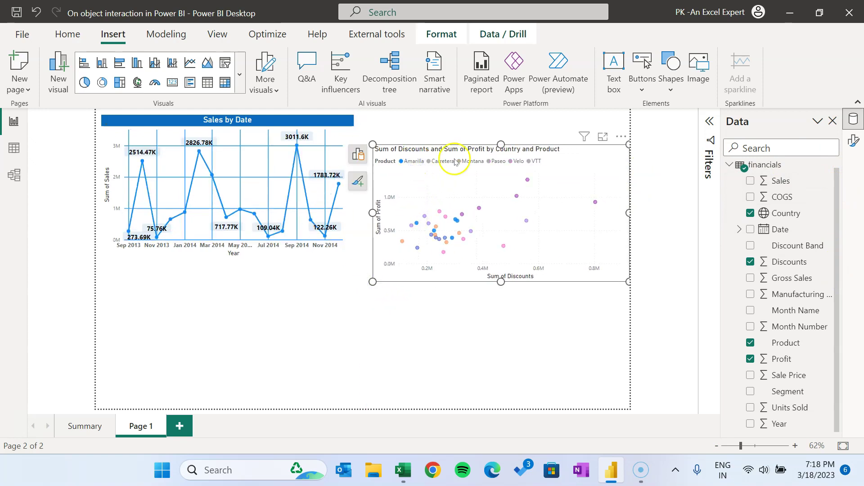
{"action": "left_click", "coordinate": [544, 276]}
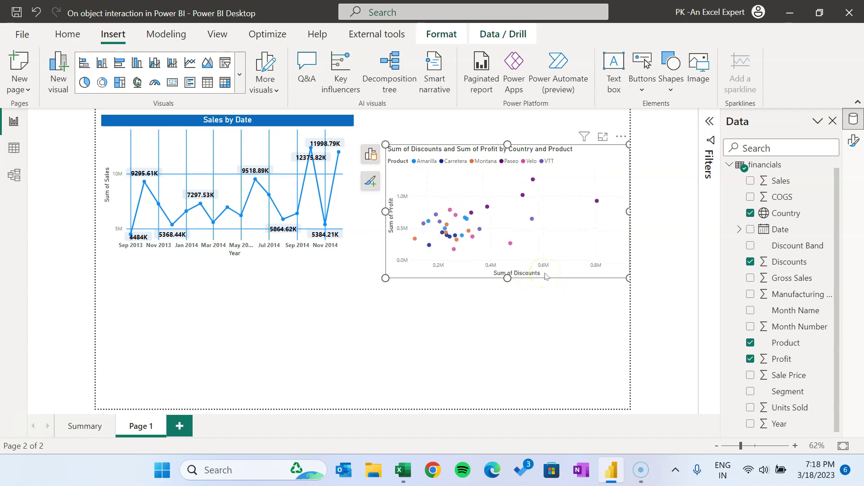
{"action": "left_click_drag", "start_coordinate": [547, 277], "coordinate": [542, 252]}
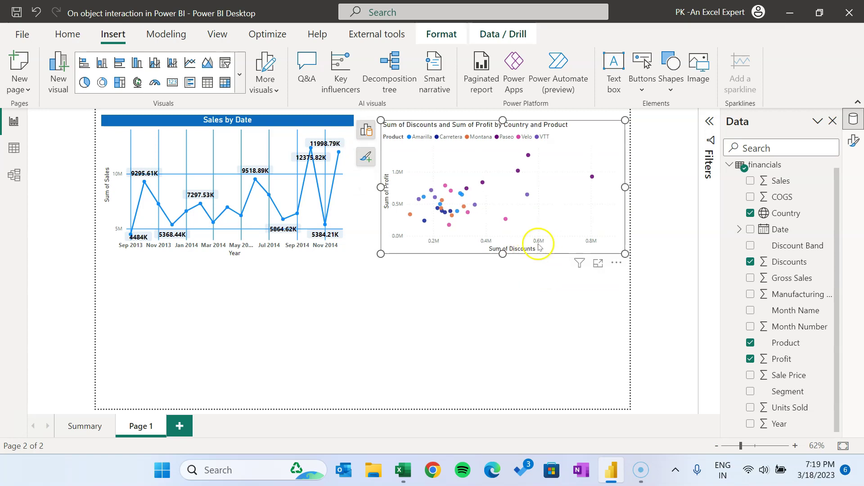